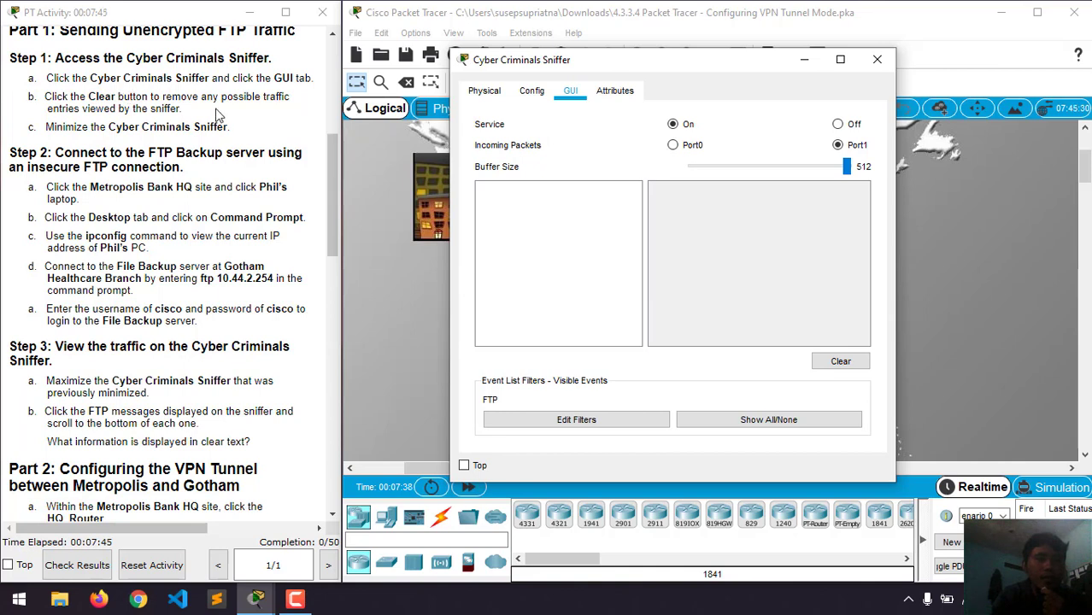
- Clear the Cyber Criminals Sniffer's captured traffic and minimize its window to reveal the topology
{"action": "double_click", "coordinate": [181, 98]}
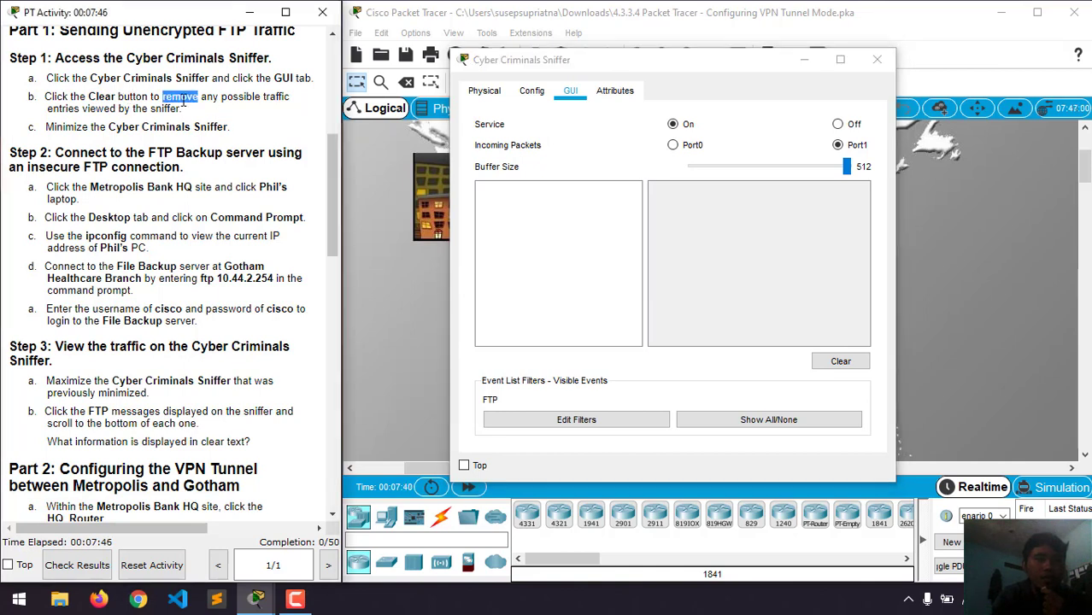
{"action": "left_click", "coordinate": [274, 100]}
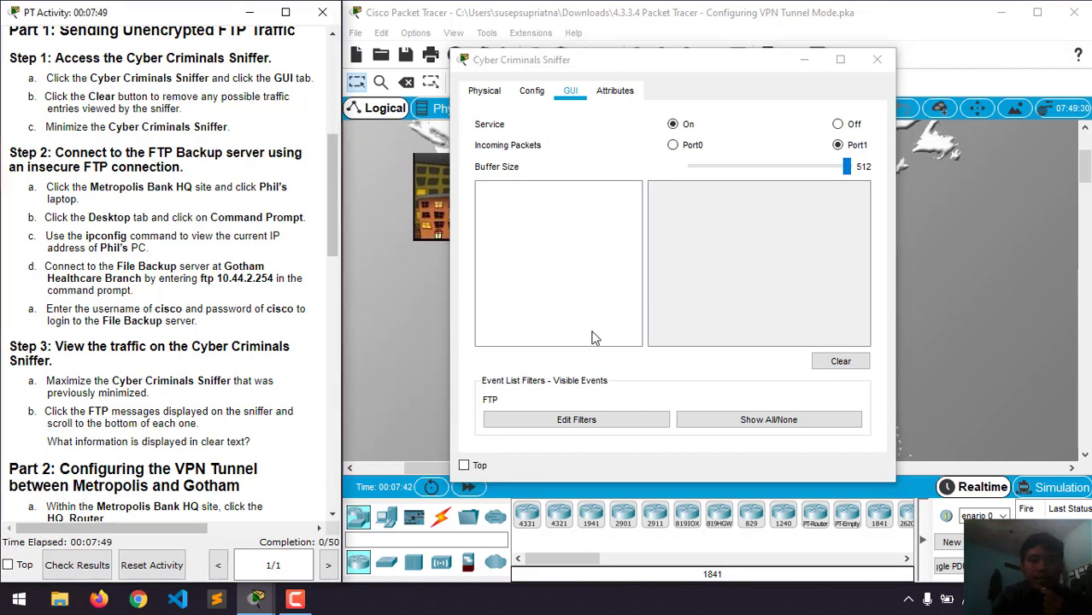
{"action": "left_click", "coordinate": [833, 369]}
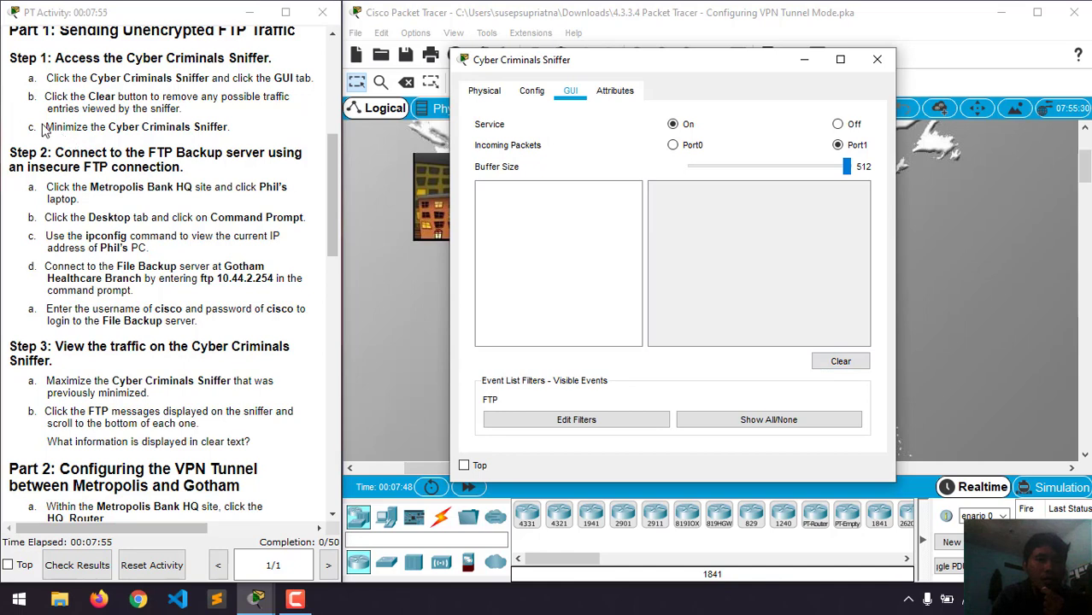
{"action": "left_click", "coordinate": [804, 59]}
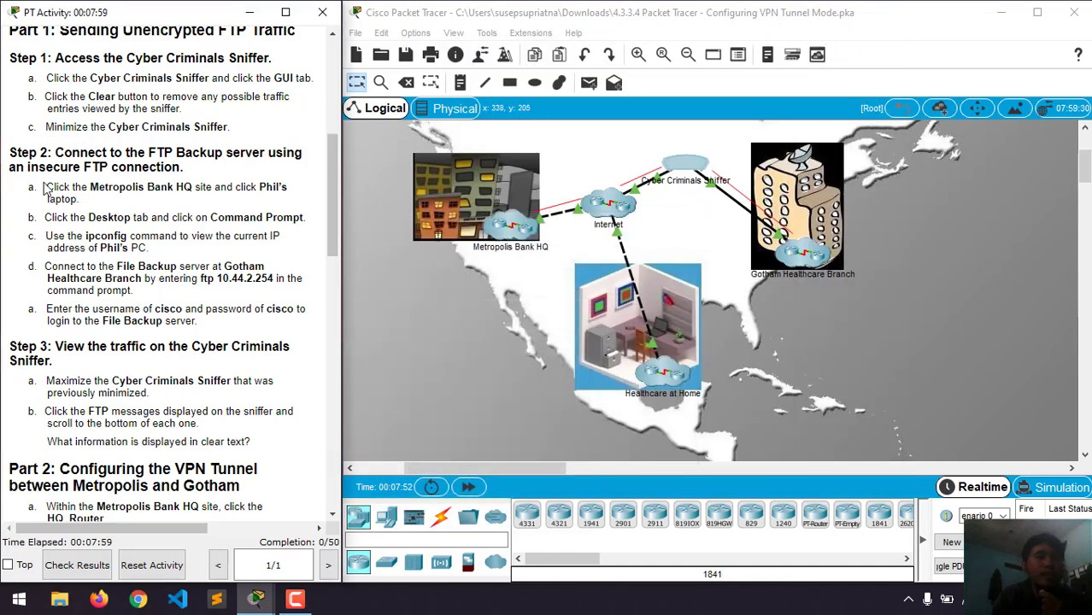
{"action": "scroll", "coordinate": [47, 187], "scroll_direction": "down", "scroll_amount": 1}
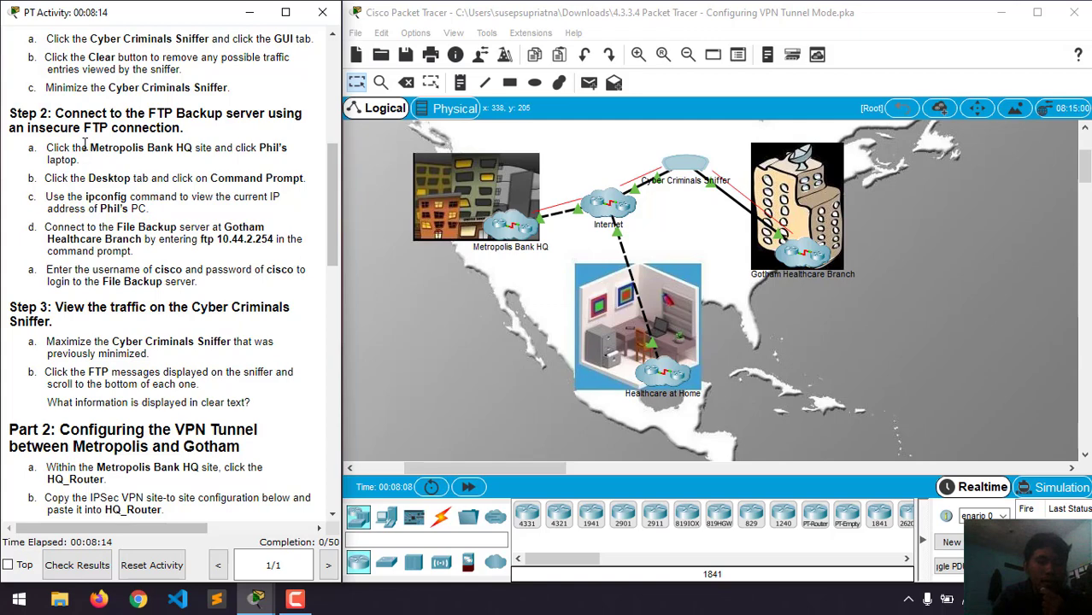
{"action": "scroll", "coordinate": [167, 130], "scroll_direction": "down", "scroll_amount": 2}
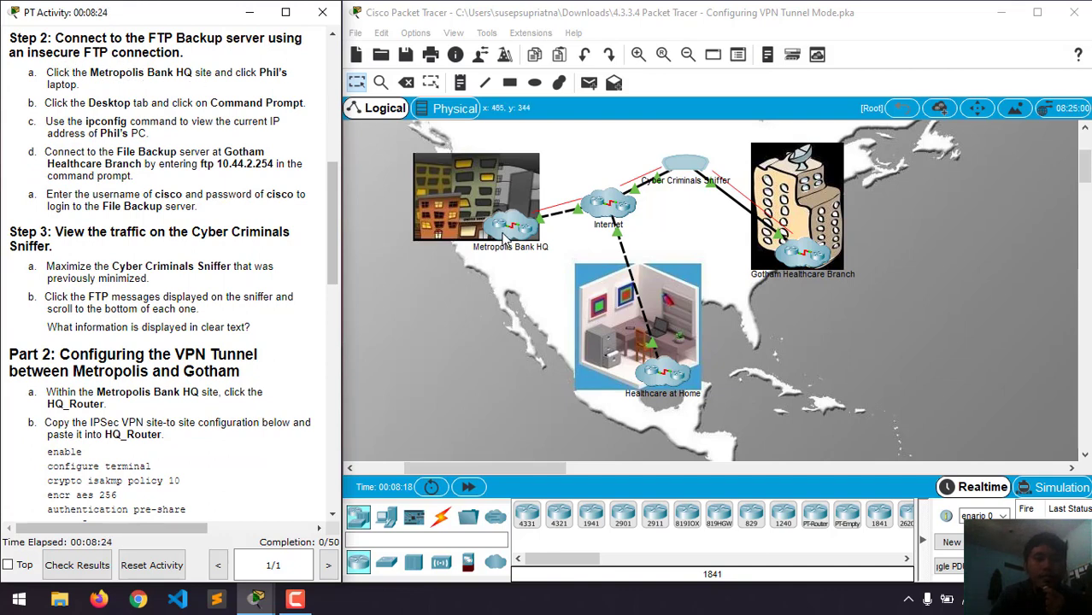
- Enter Metropolis Bank HQ and launch Command Prompt from the Phil laptop's Desktop
{"action": "left_click", "coordinate": [504, 239]}
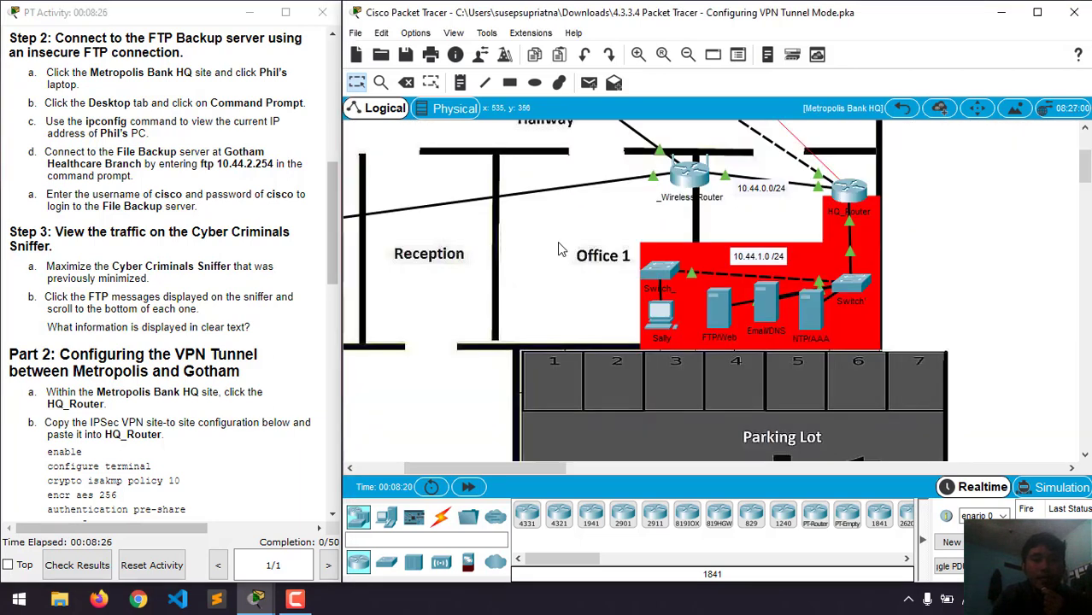
{"action": "left_click_drag", "start_coordinate": [512, 474], "coordinate": [471, 474]}
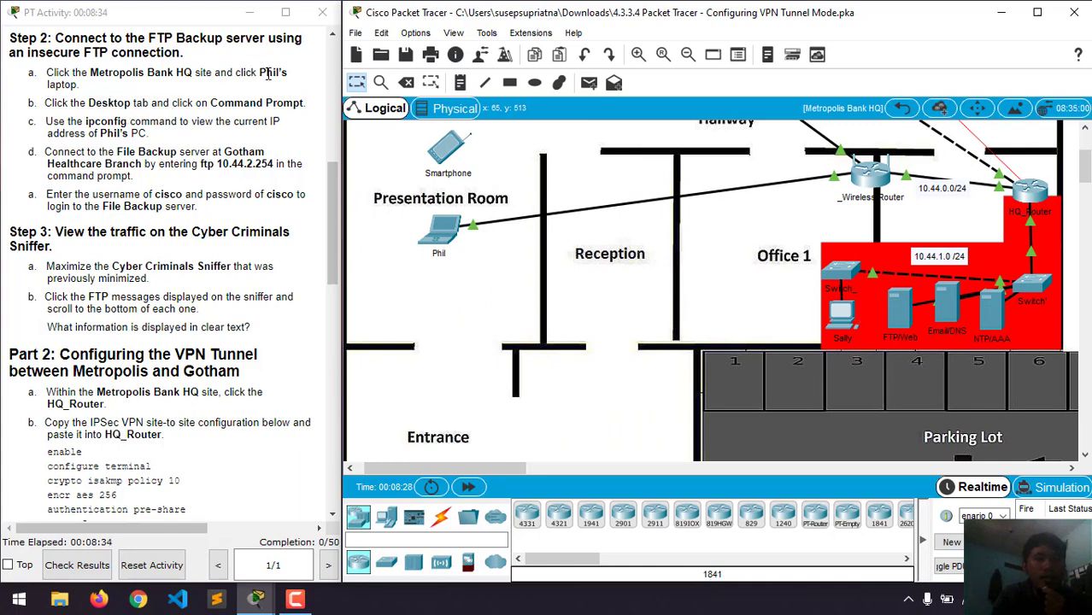
{"action": "left_click", "coordinate": [438, 235]}
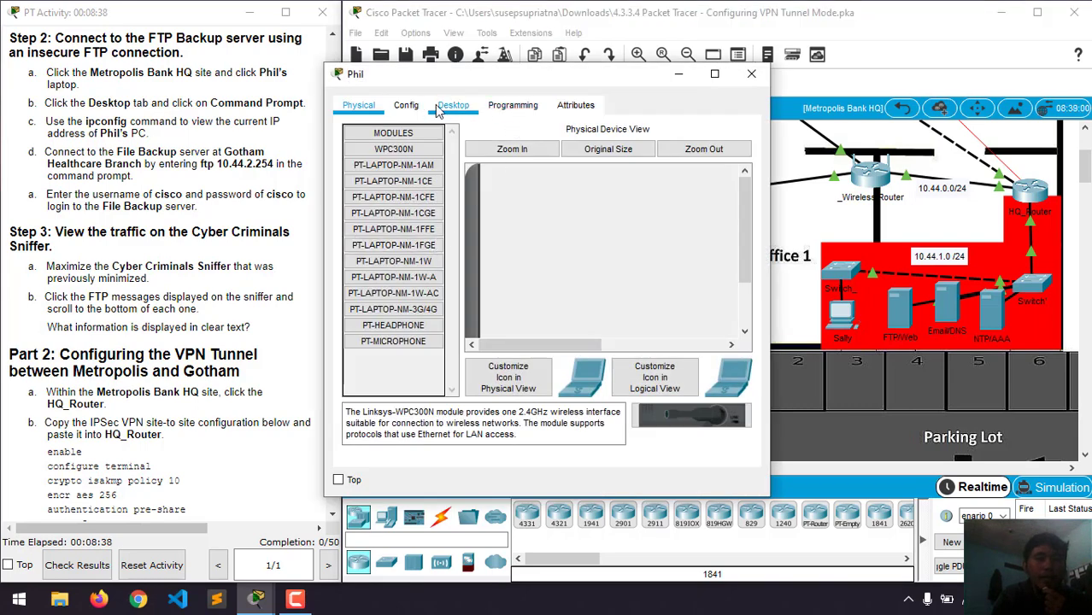
{"action": "double_click", "coordinate": [112, 103]}
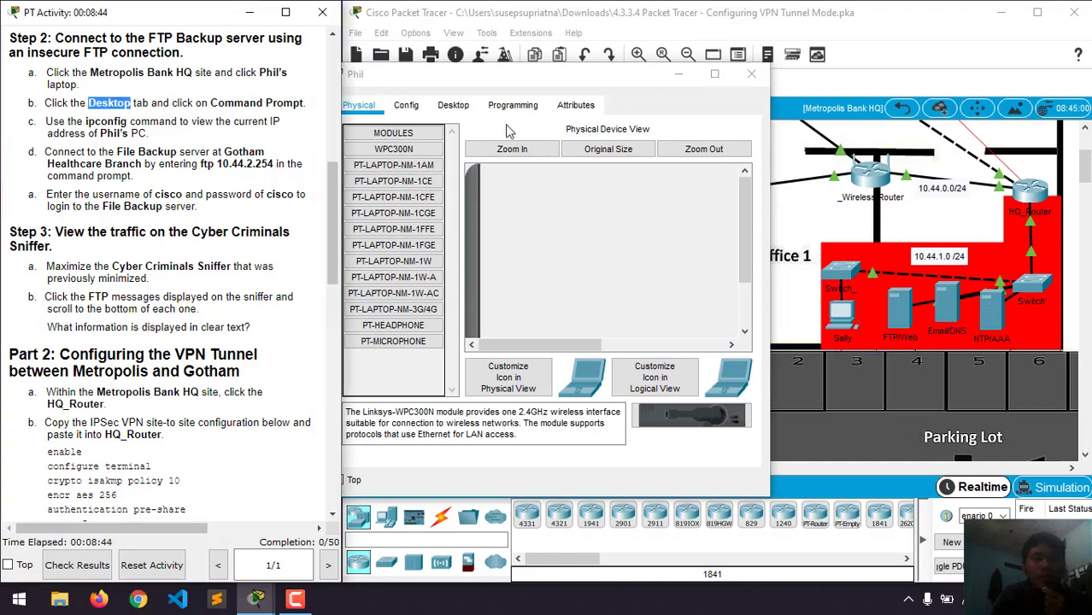
{"action": "left_click_drag", "start_coordinate": [513, 83], "coordinate": [645, 75]}
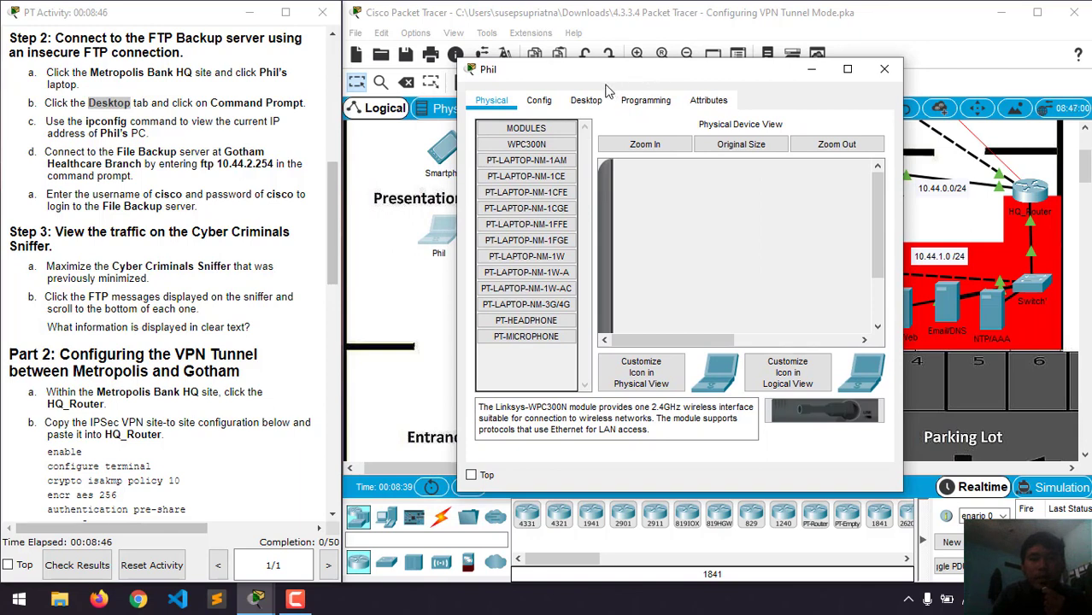
{"action": "left_click", "coordinate": [578, 102]}
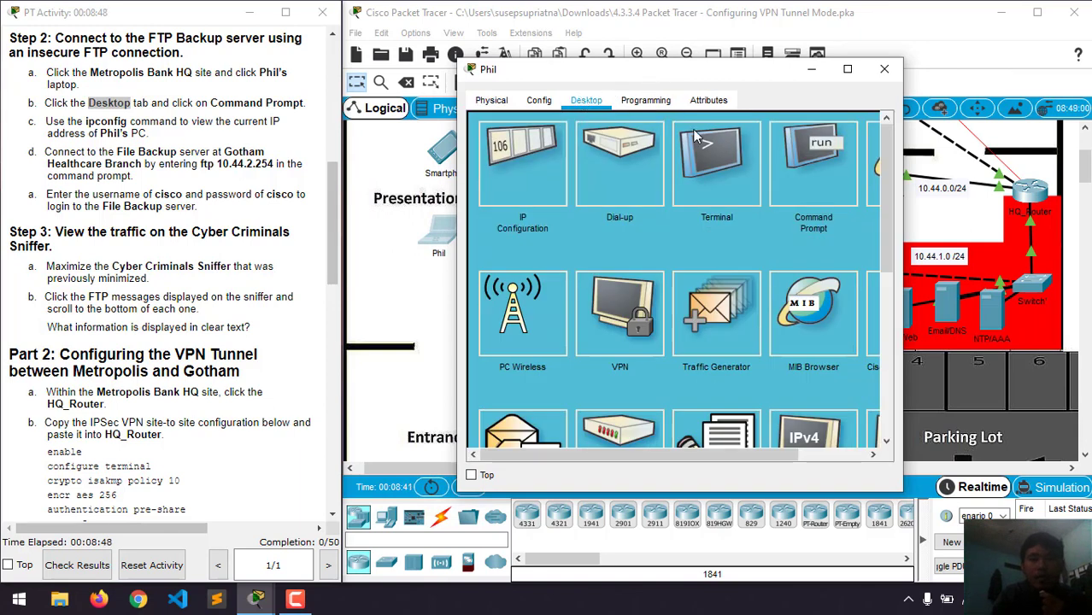
{"action": "left_click", "coordinate": [820, 172]}
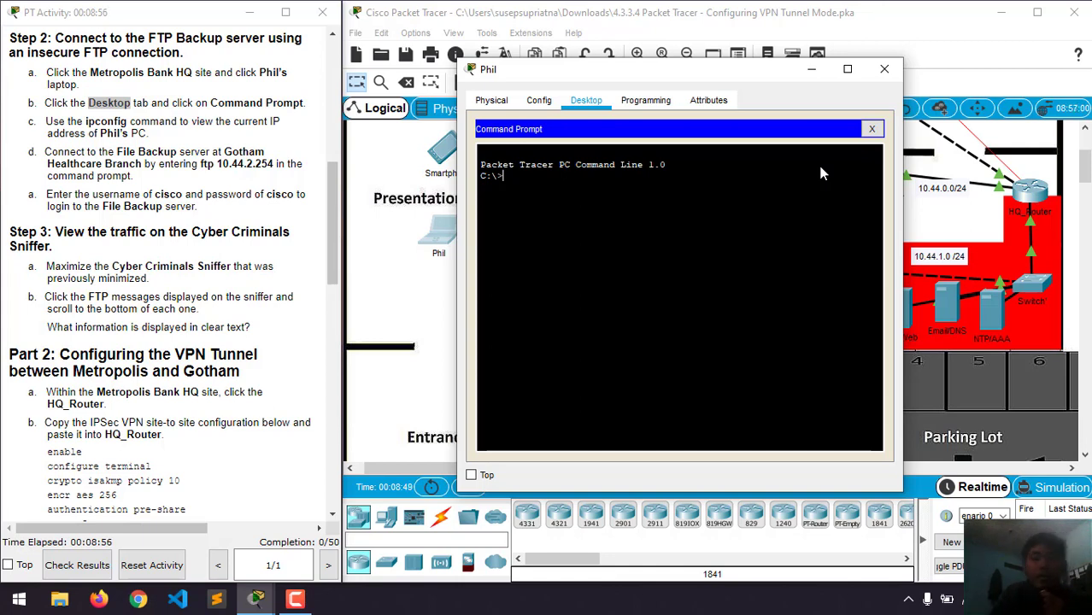
{"action": "double_click", "coordinate": [103, 122]}
{"action": "double_click", "coordinate": [56, 121]}
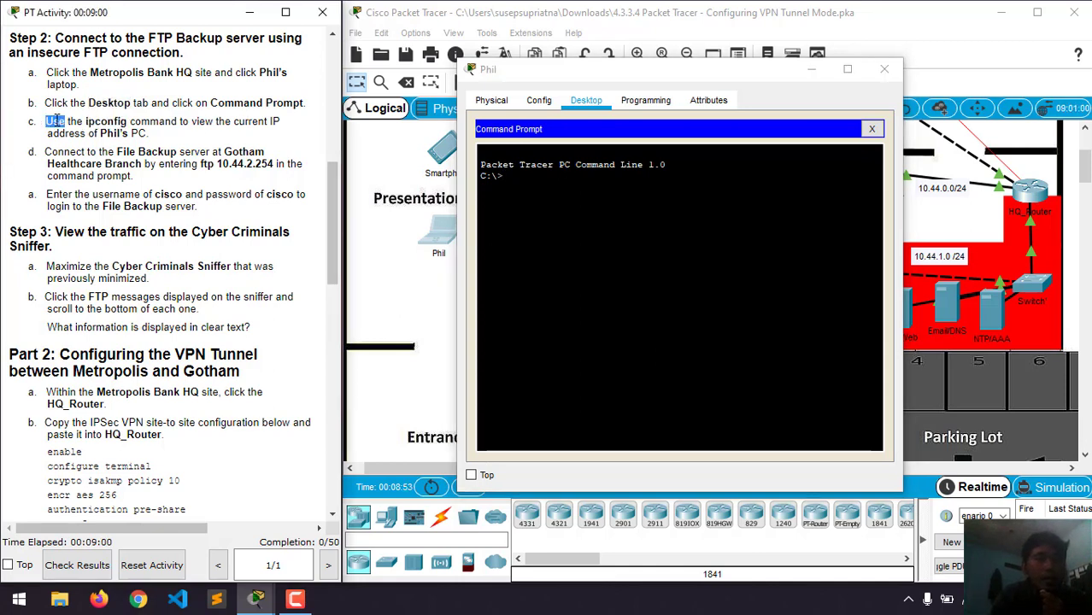
{"action": "double_click", "coordinate": [103, 122]}
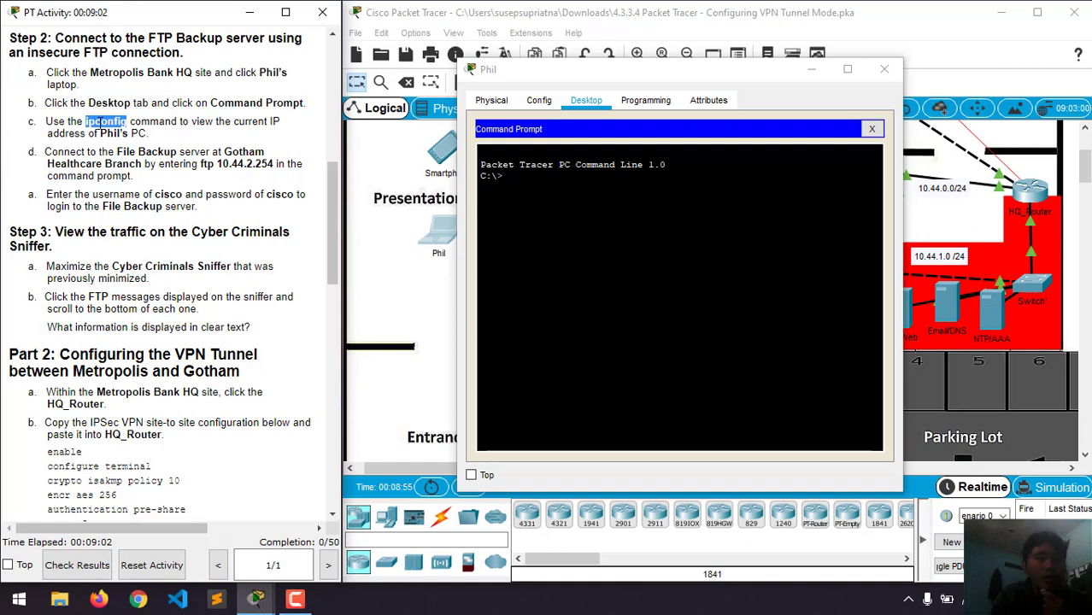
{"action": "left_click", "coordinate": [138, 134]}
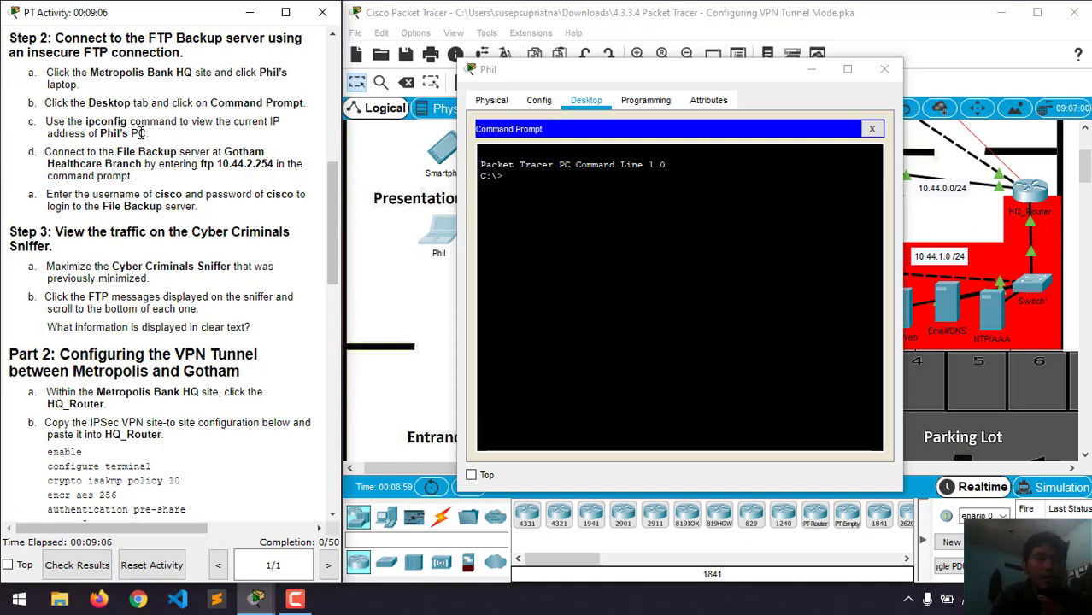
{"action": "left_click", "coordinate": [591, 229]}
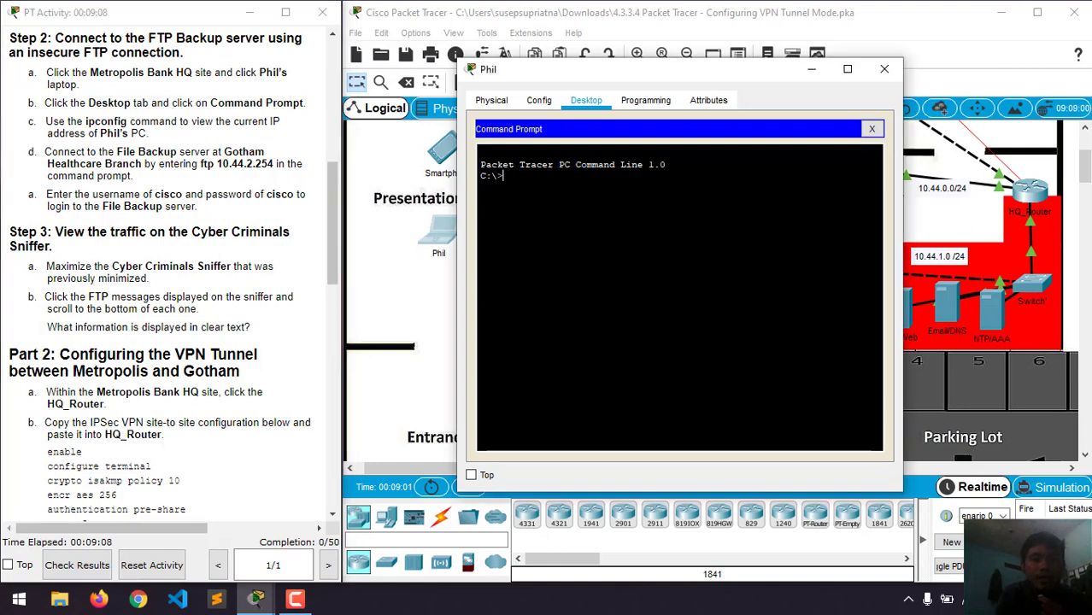
{"action": "type", "text": "ipconfig"}
{"action": "key", "text": "Return"}
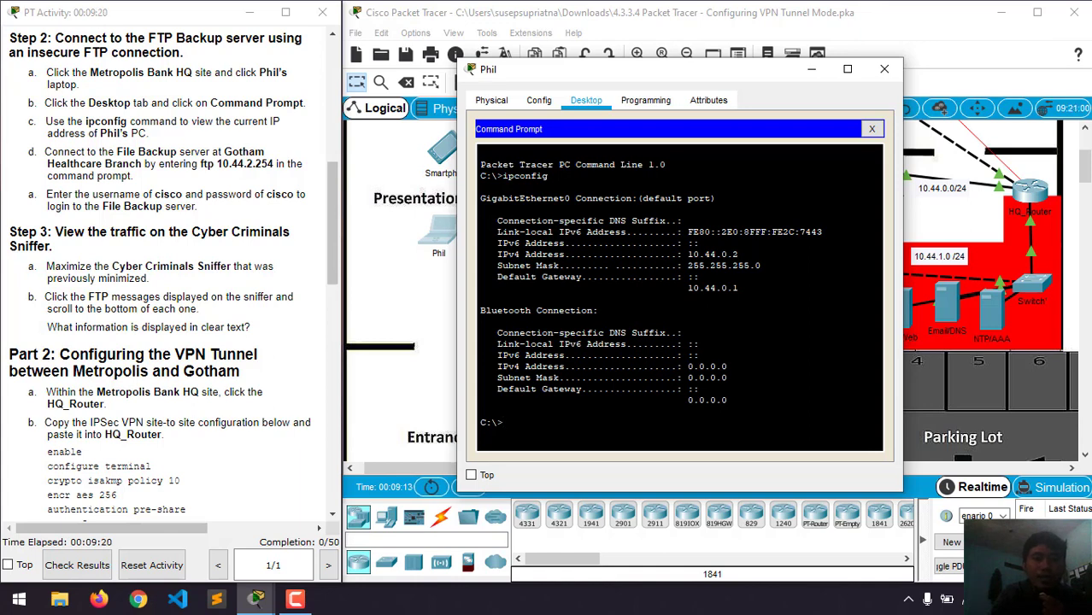
{"action": "scroll", "coordinate": [61, 131], "scroll_direction": "down", "scroll_amount": 1}
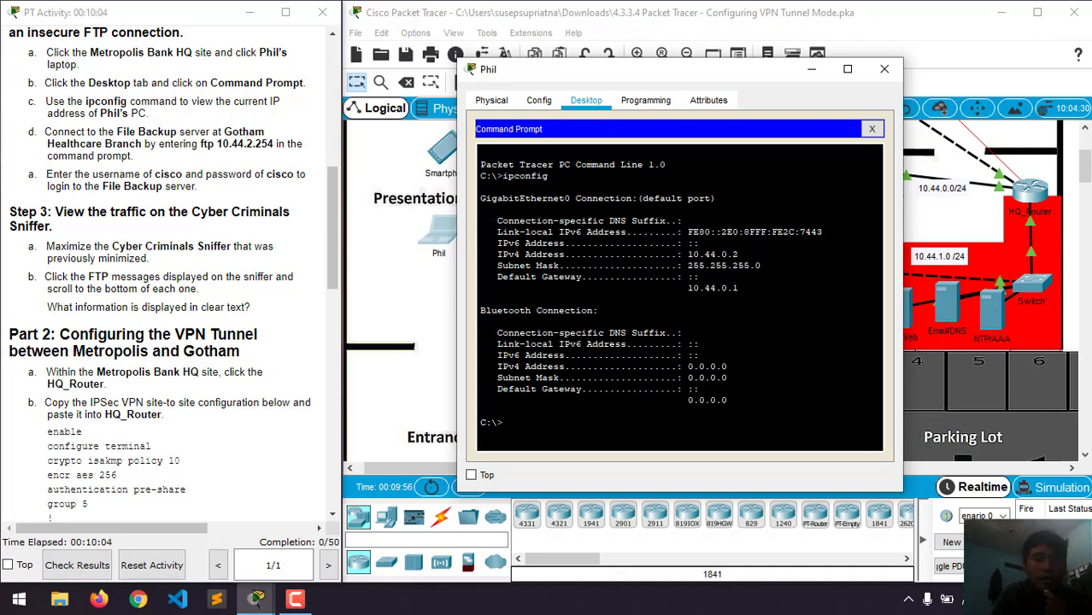
- Run ftp 10.44.2.254 and log in to the File Backup server with the lab FTP credentials
{"action": "type", "text": "ftp 10.44.2"}
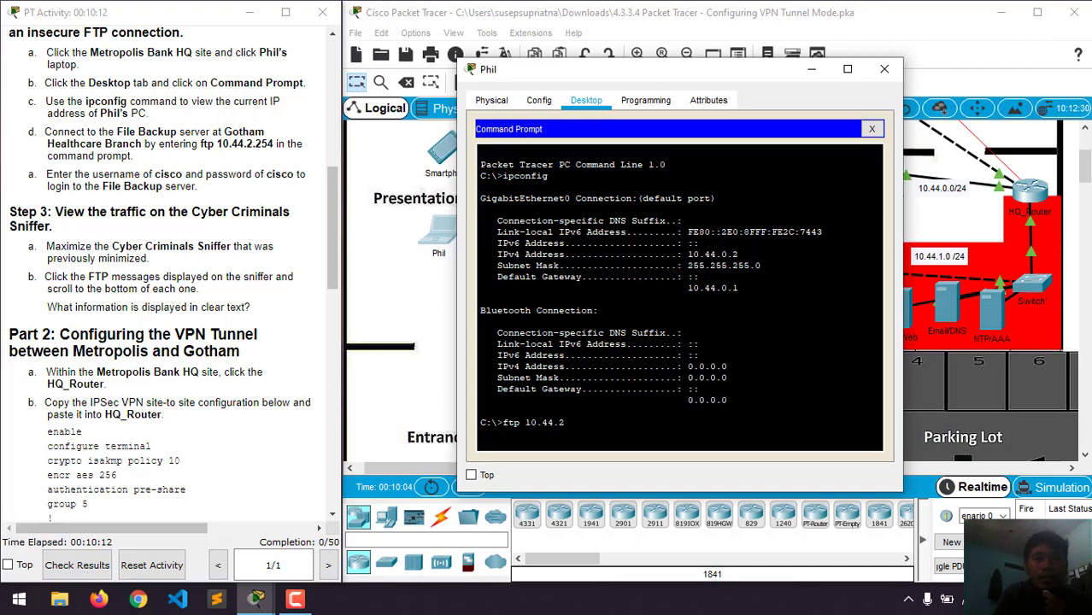
{"action": "type", "text": ".254"}
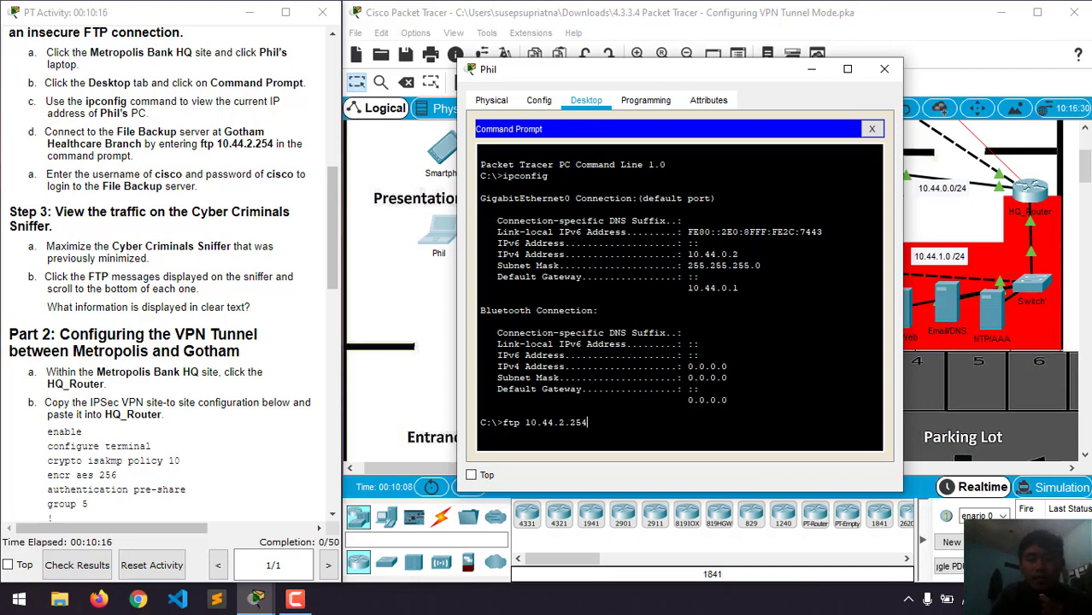
{"action": "key", "text": "Return"}
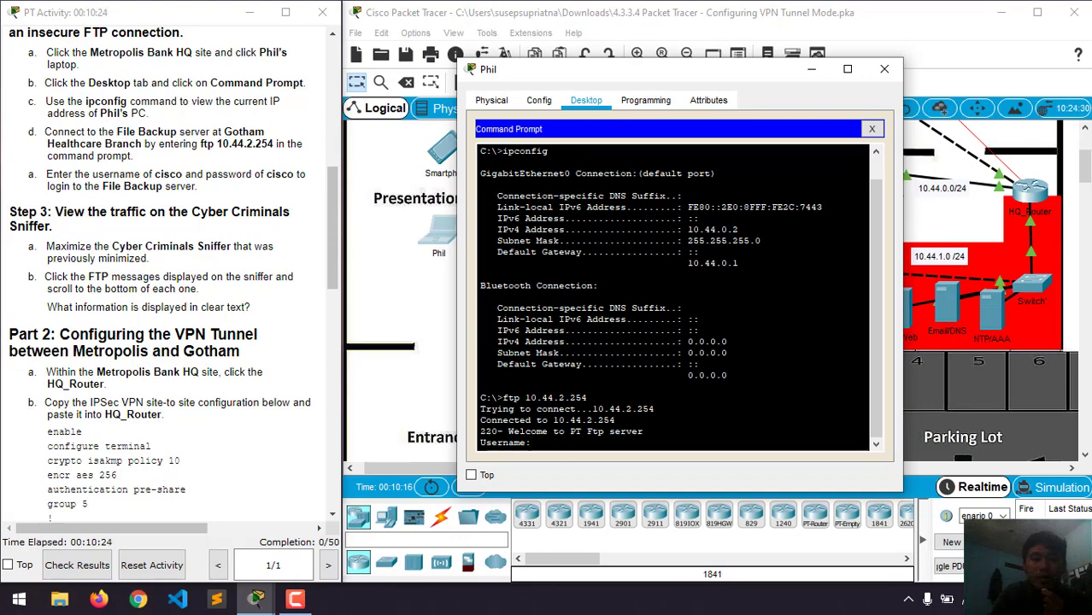
{"action": "left_click_drag", "start_coordinate": [711, 65], "coordinate": [780, 45]}
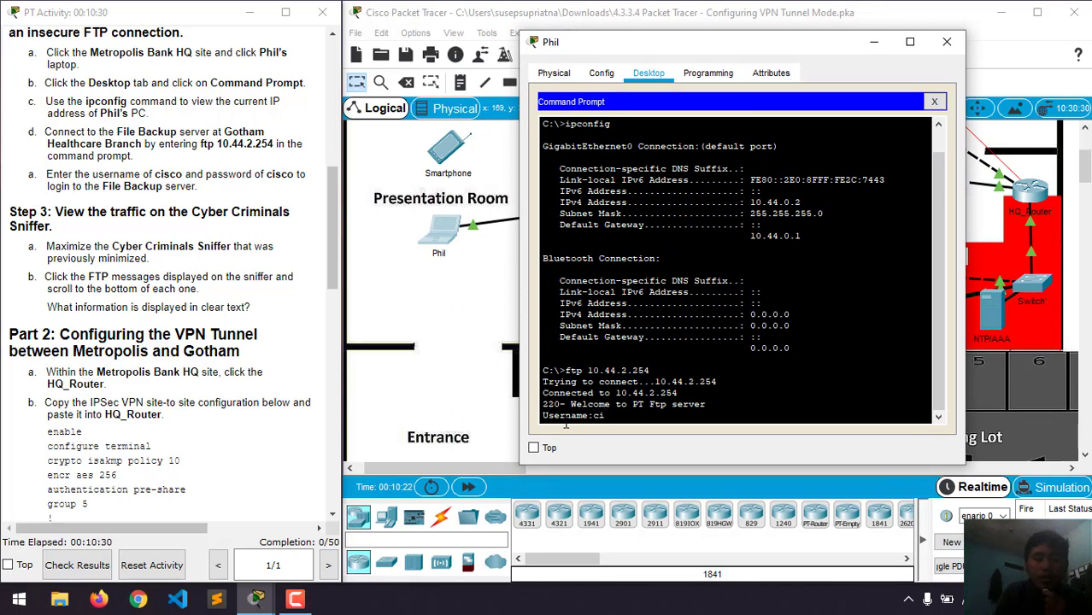
{"action": "key", "text": "Return"}
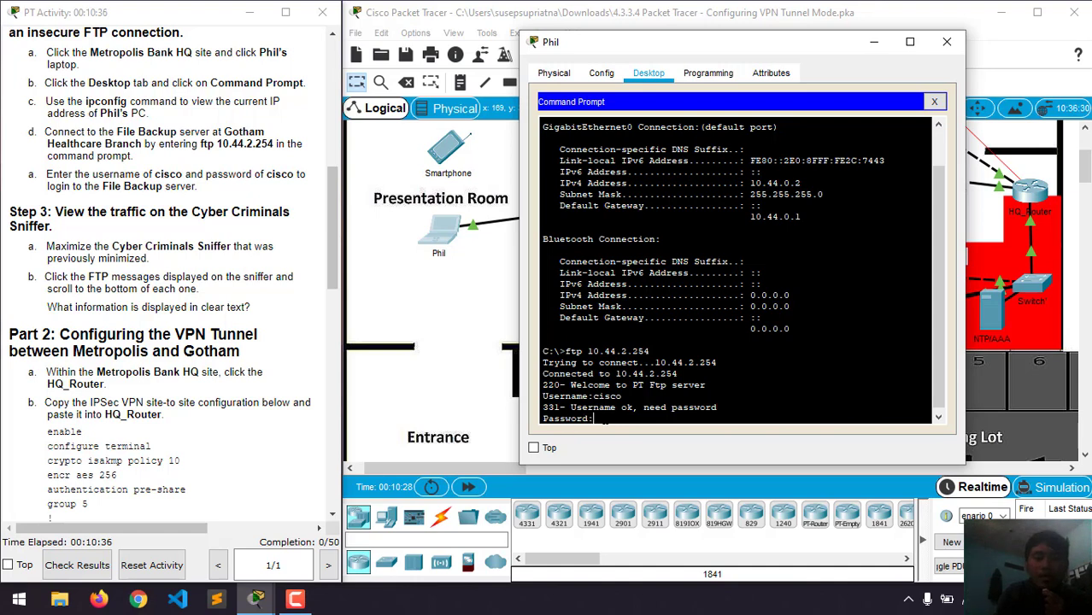
{"action": "key", "text": "Return"}
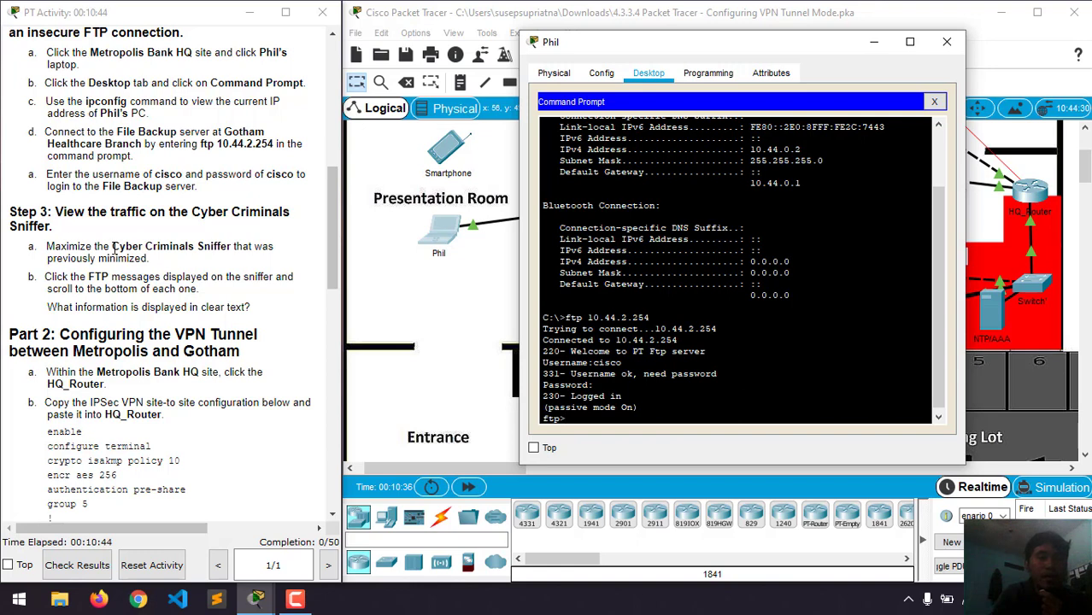
{"action": "scroll", "coordinate": [114, 248], "scroll_direction": "down", "scroll_amount": 1}
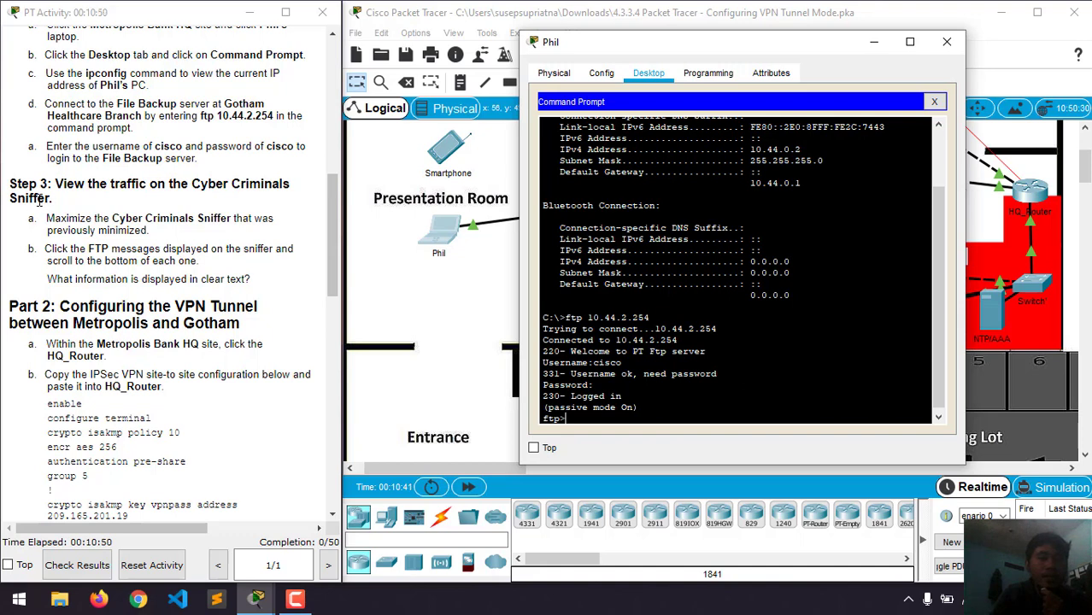
{"action": "left_click", "coordinate": [872, 44]}
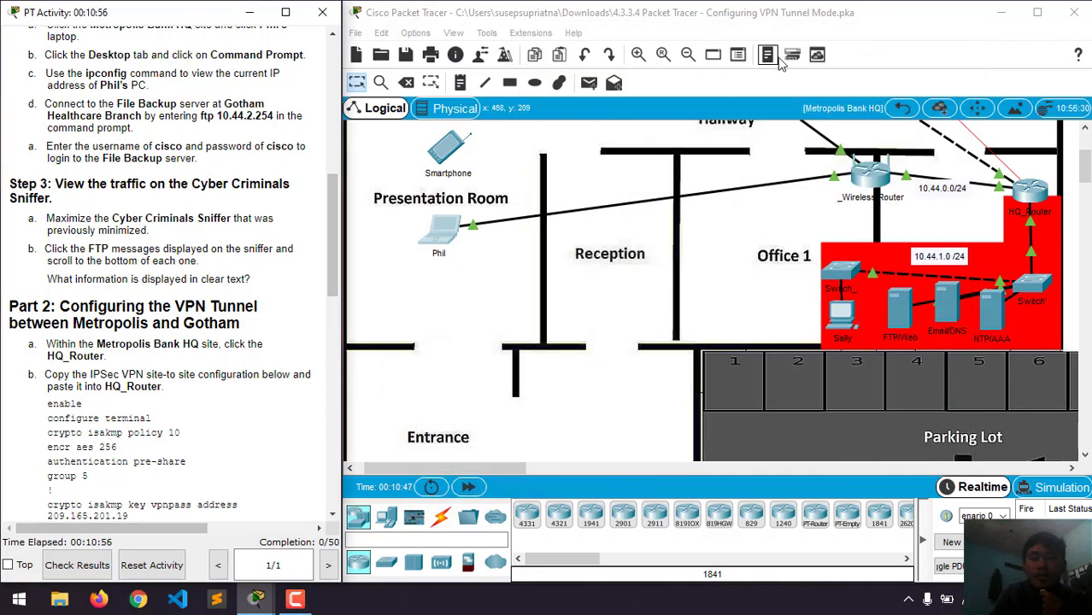
{"action": "left_click", "coordinate": [903, 114]}
{"action": "left_click", "coordinate": [904, 113]}
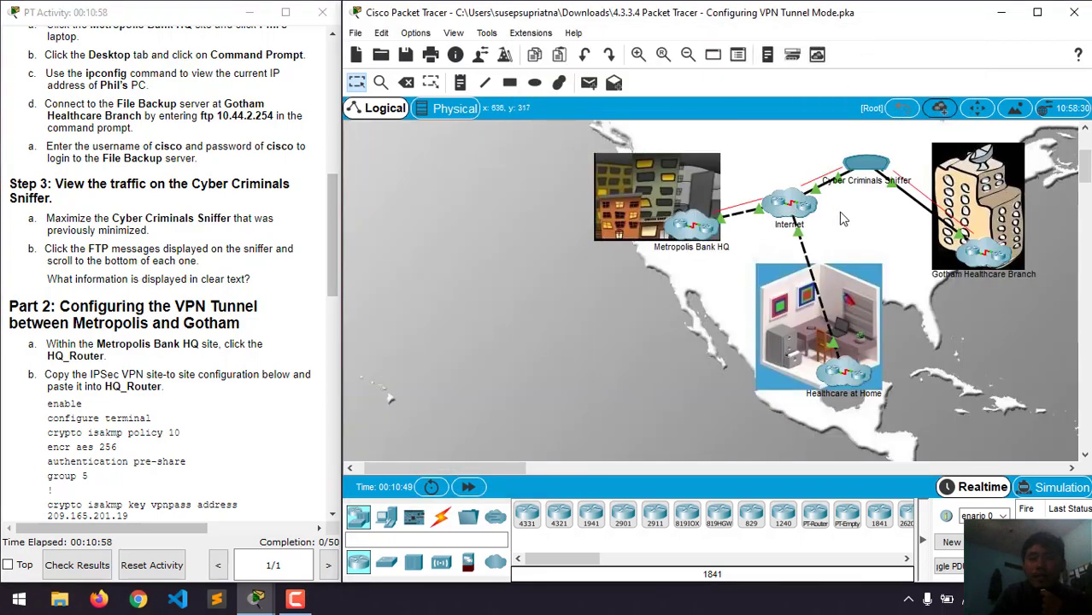
{"action": "left_click", "coordinate": [874, 162]}
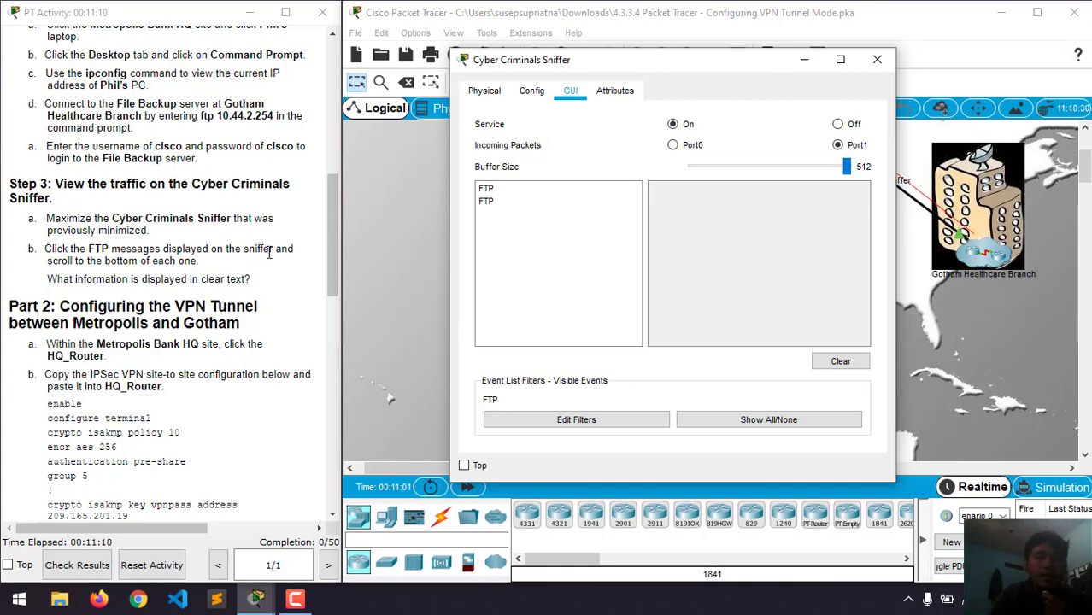
{"action": "left_click", "coordinate": [487, 203]}
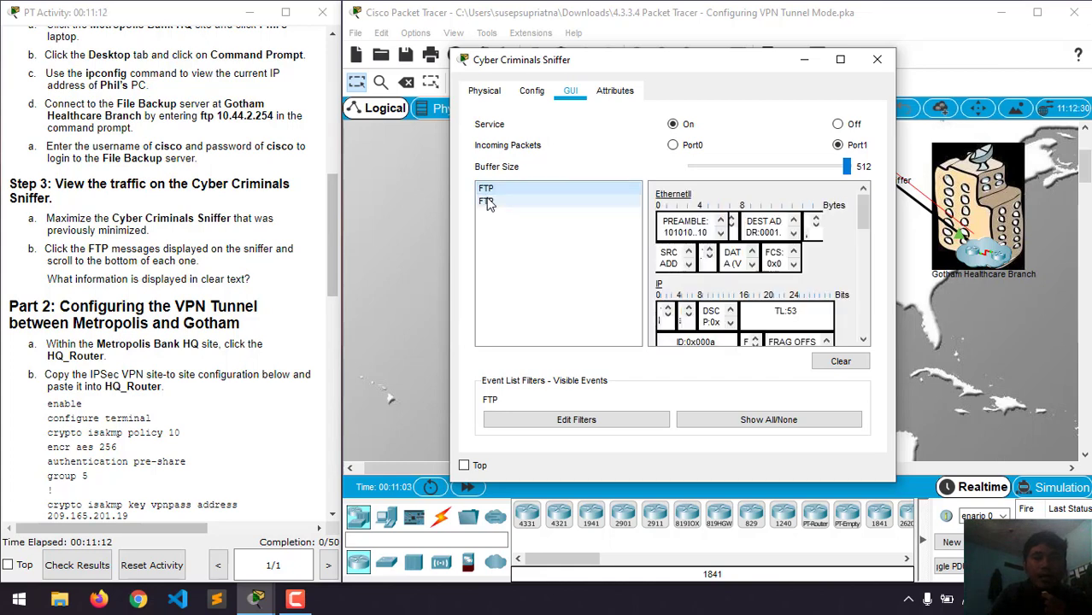
{"action": "left_click", "coordinate": [487, 202]}
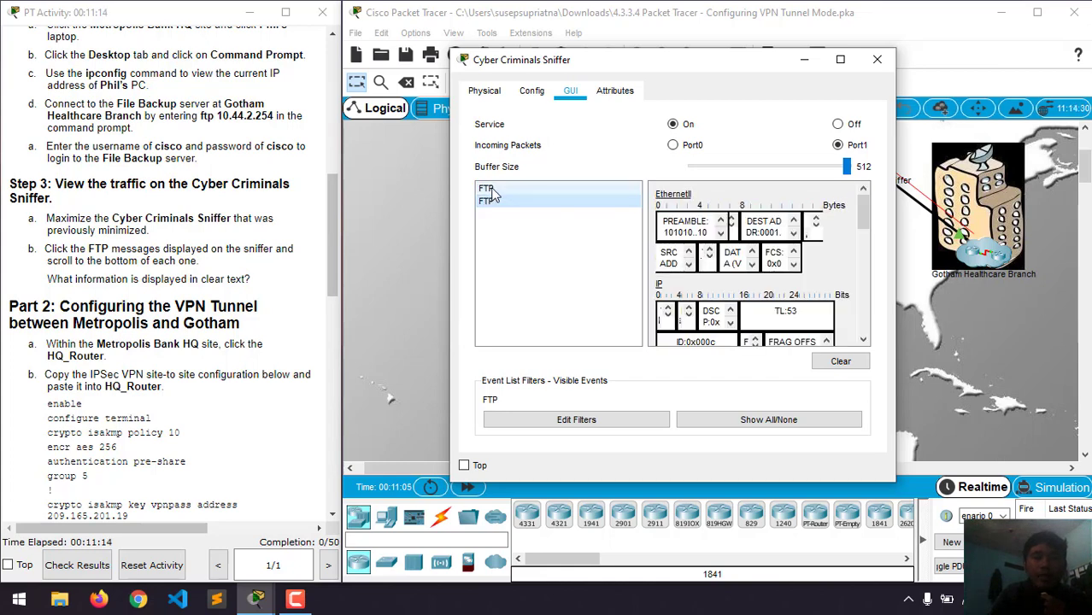
{"action": "left_click", "coordinate": [494, 190]}
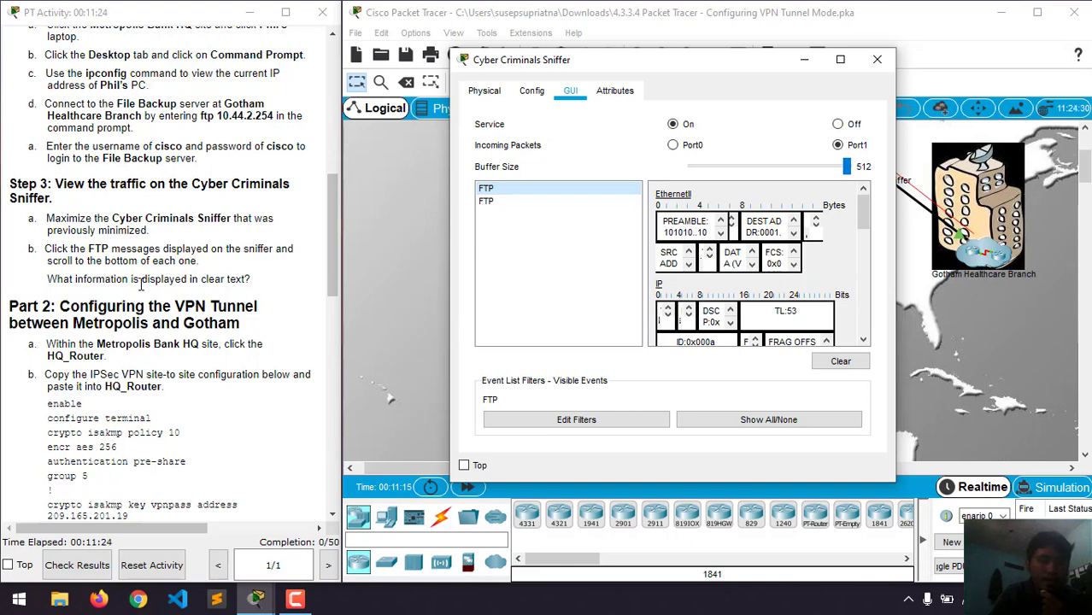
- Inspect the first FTP packet's USER command in clear text, then the second packet's details
{"action": "double_click", "coordinate": [242, 280]}
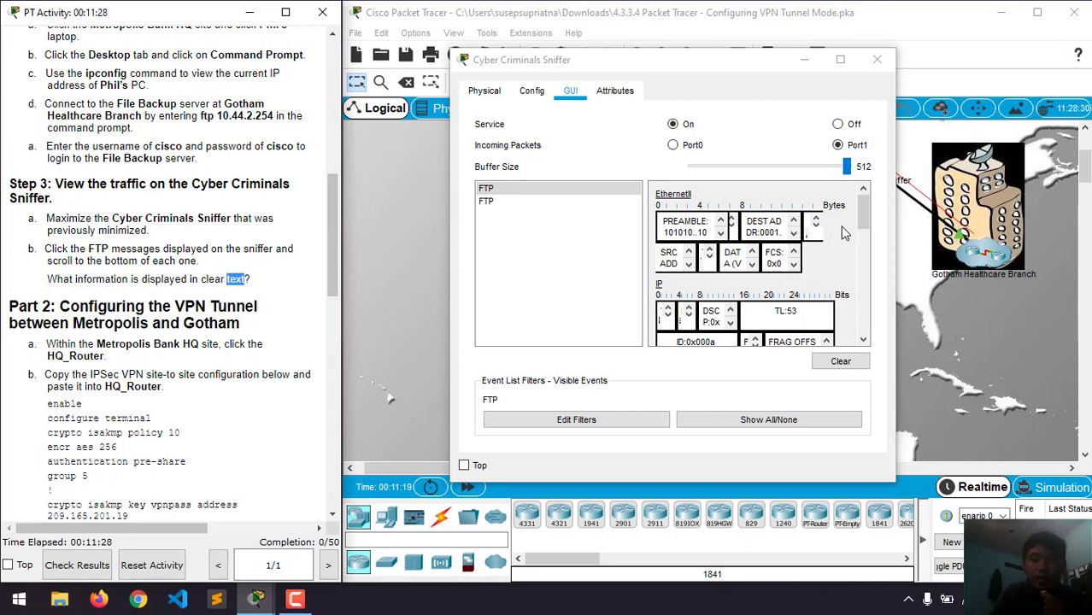
{"action": "left_click_drag", "start_coordinate": [862, 212], "coordinate": [872, 320]}
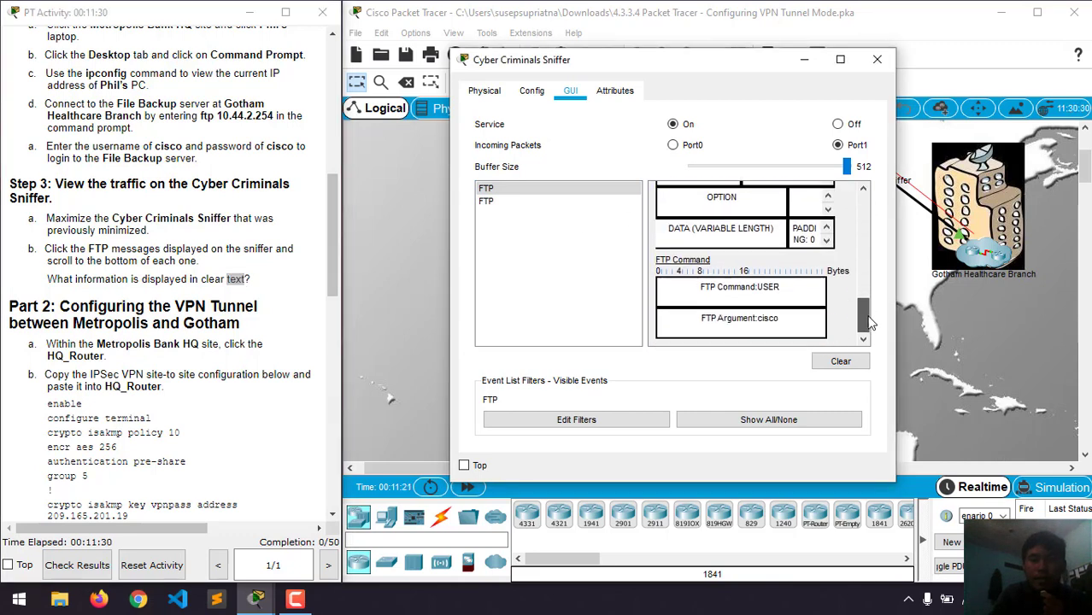
{"action": "double_click", "coordinate": [769, 288]}
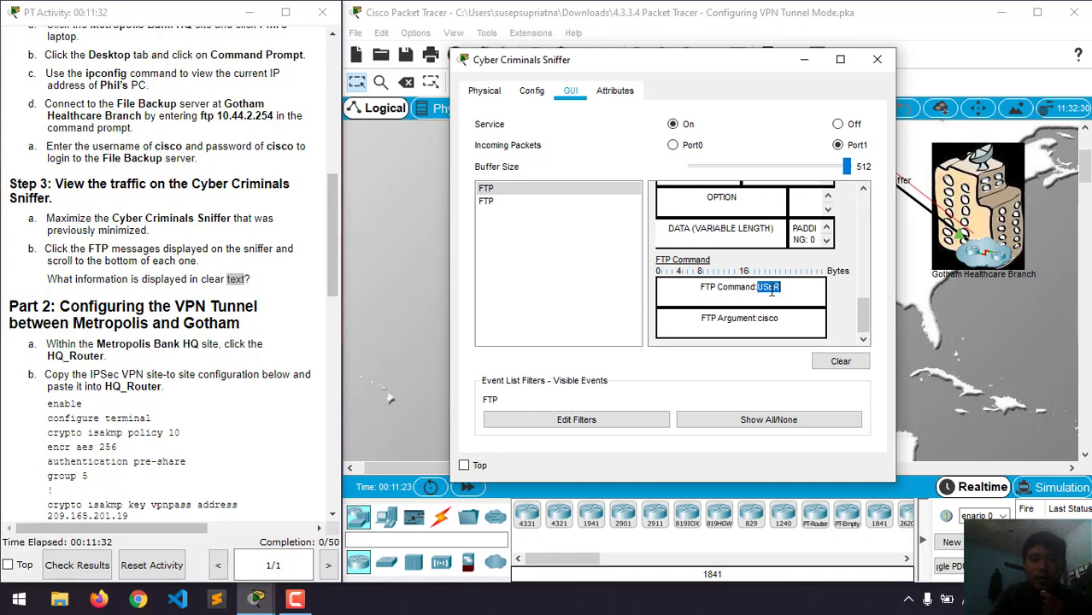
{"action": "left_click", "coordinate": [766, 321]}
{"action": "double_click", "coordinate": [768, 288]}
{"action": "left_click", "coordinate": [771, 301]}
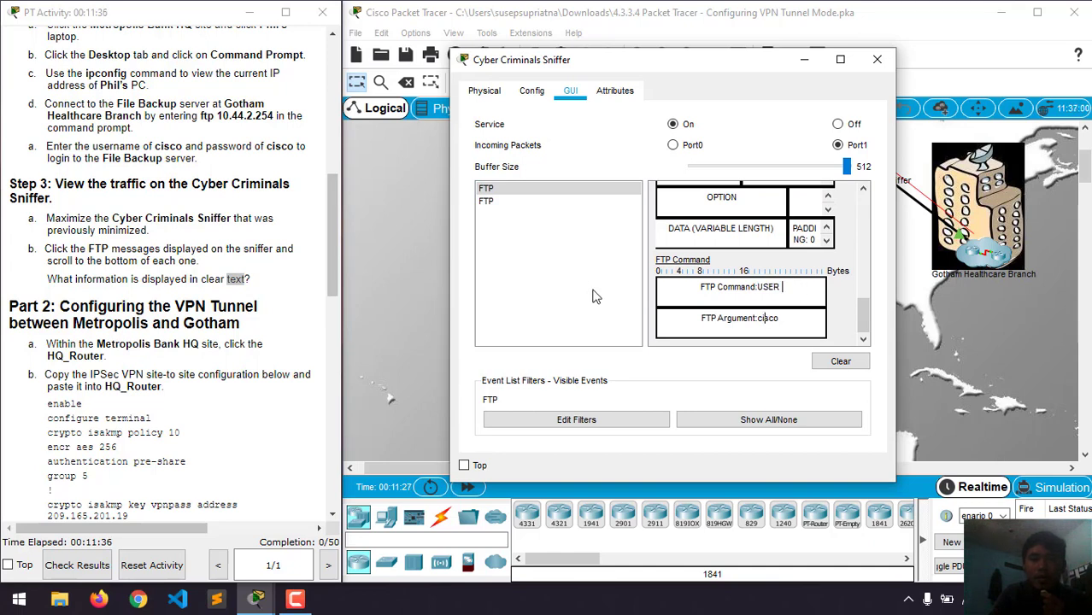
{"action": "left_click", "coordinate": [516, 205]}
{"action": "scroll", "coordinate": [858, 274], "scroll_direction": "down", "scroll_amount": 3}
{"action": "scroll", "coordinate": [858, 274], "scroll_direction": "down", "scroll_amount": 3}
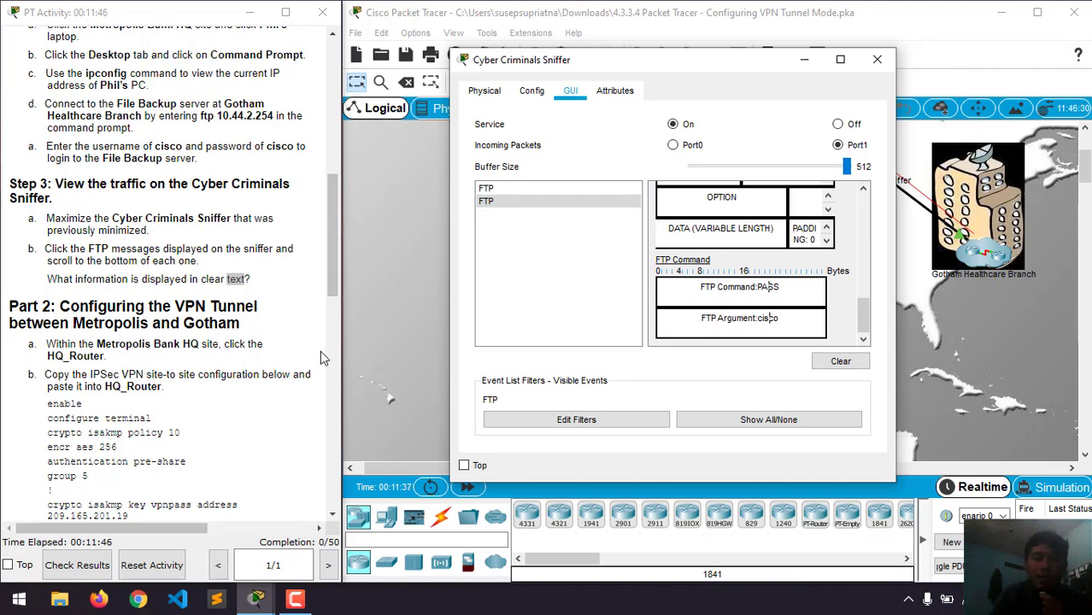
- Scroll the FTP packet details to confirm the clear-text password, then minimize the sniffer
{"action": "left_click_drag", "start_coordinate": [49, 278], "coordinate": [303, 285]}
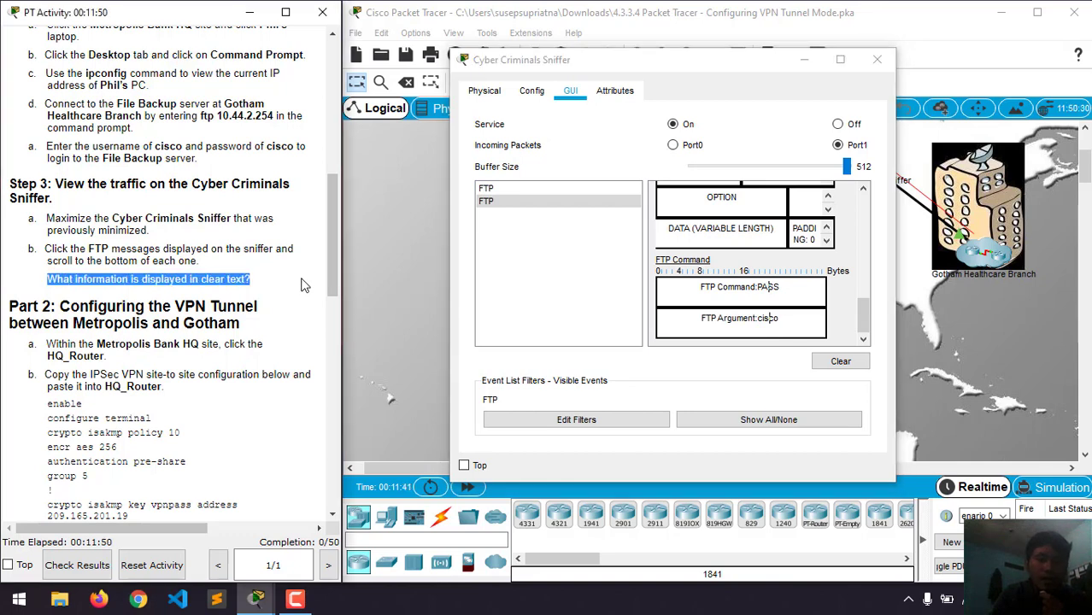
{"action": "scroll", "coordinate": [303, 285], "scroll_direction": "down", "scroll_amount": 2}
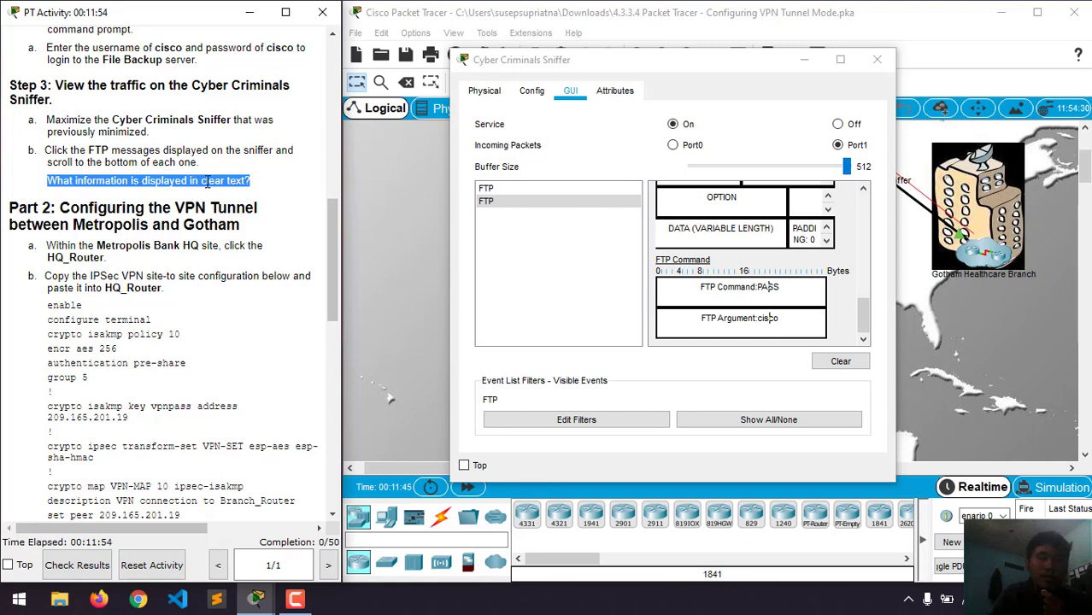
{"action": "left_click", "coordinate": [206, 208]}
{"action": "scroll", "coordinate": [206, 208], "scroll_direction": "down", "scroll_amount": 1}
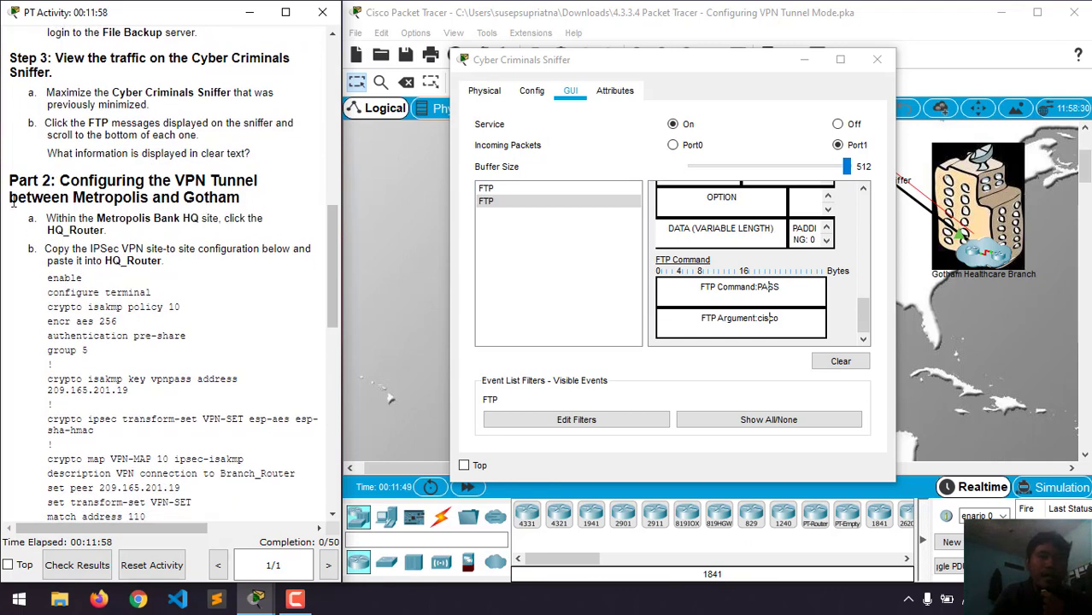
{"action": "scroll", "coordinate": [102, 198], "scroll_direction": "down", "scroll_amount": 1}
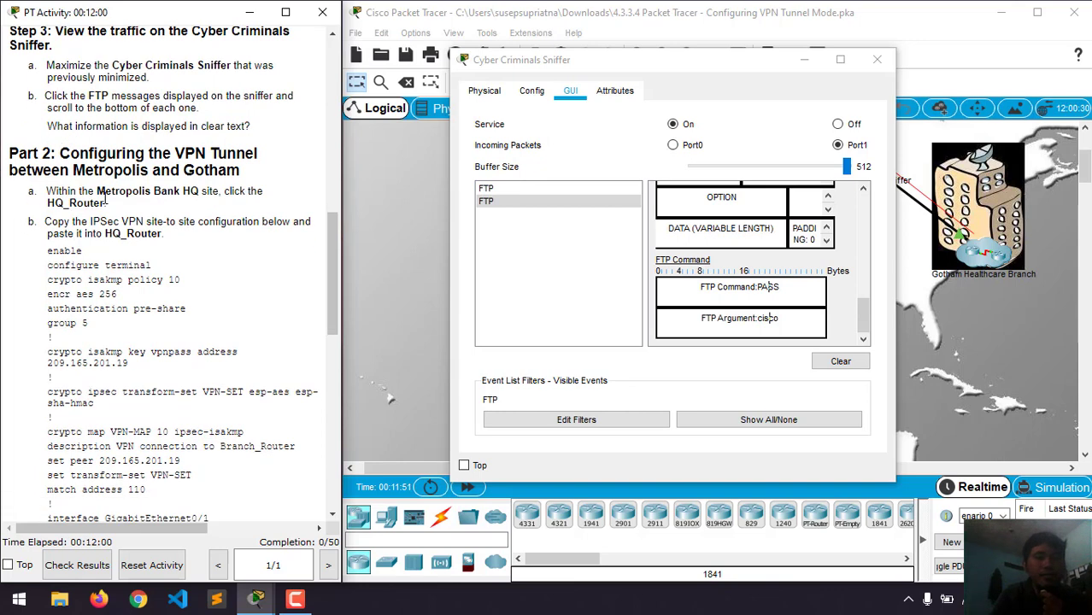
{"action": "scroll", "coordinate": [75, 152], "scroll_direction": "down", "scroll_amount": 2}
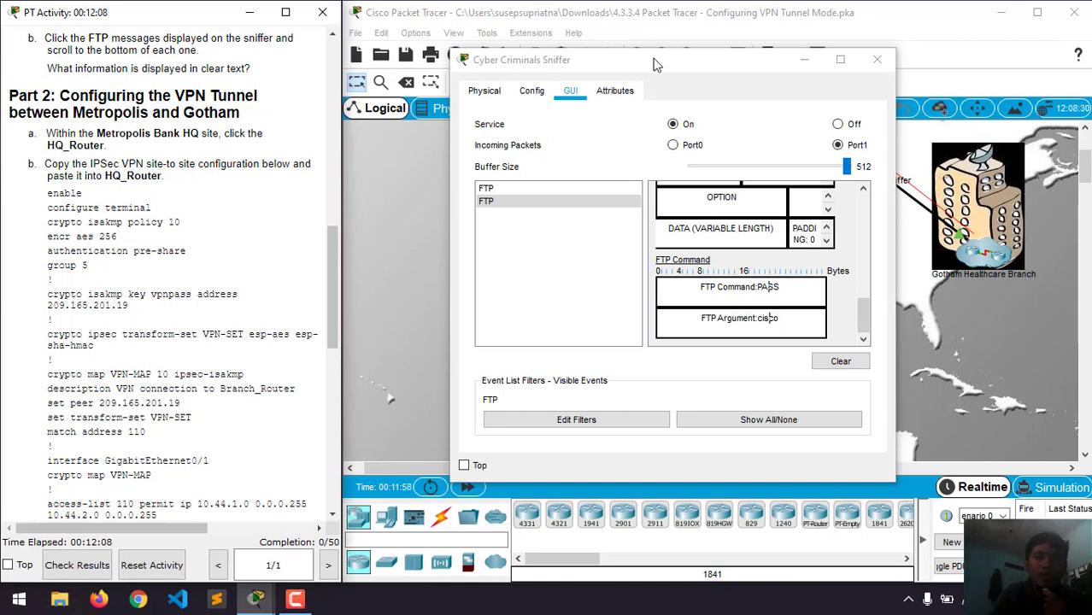
{"action": "left_click", "coordinate": [803, 60]}
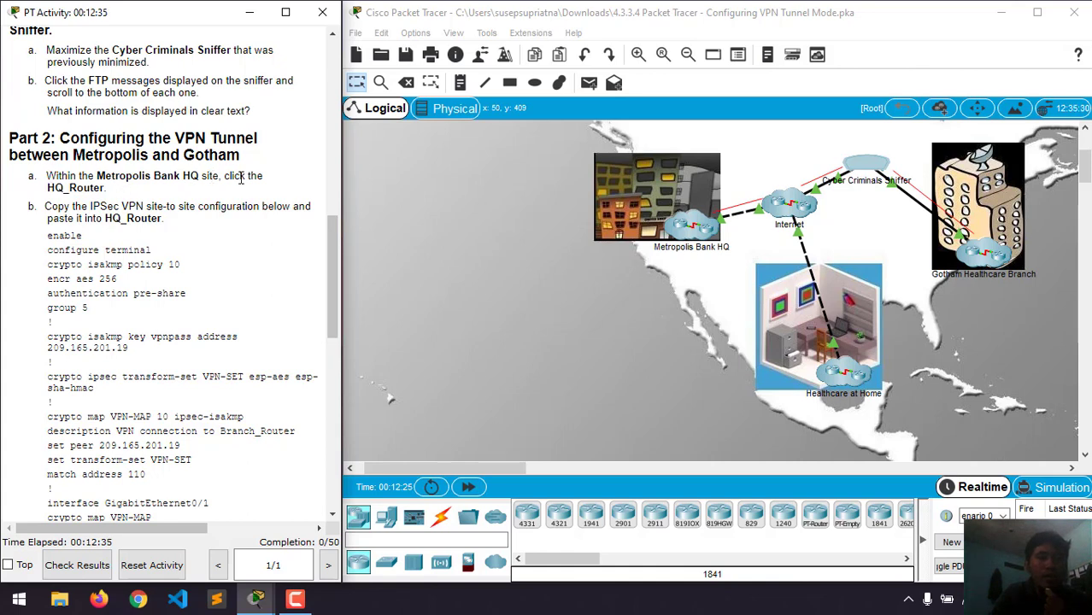
- Enter the Metropolis Bank HQ site and shift the workspace right toward HQ_Router
{"action": "left_click", "coordinate": [688, 233]}
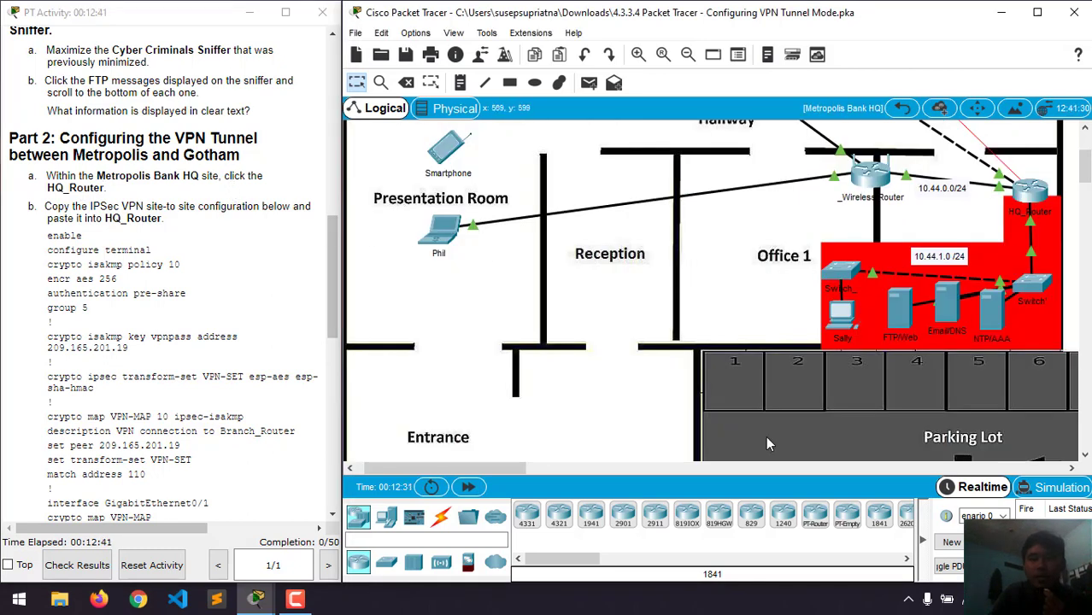
{"action": "left_click_drag", "start_coordinate": [499, 465], "coordinate": [535, 465]}
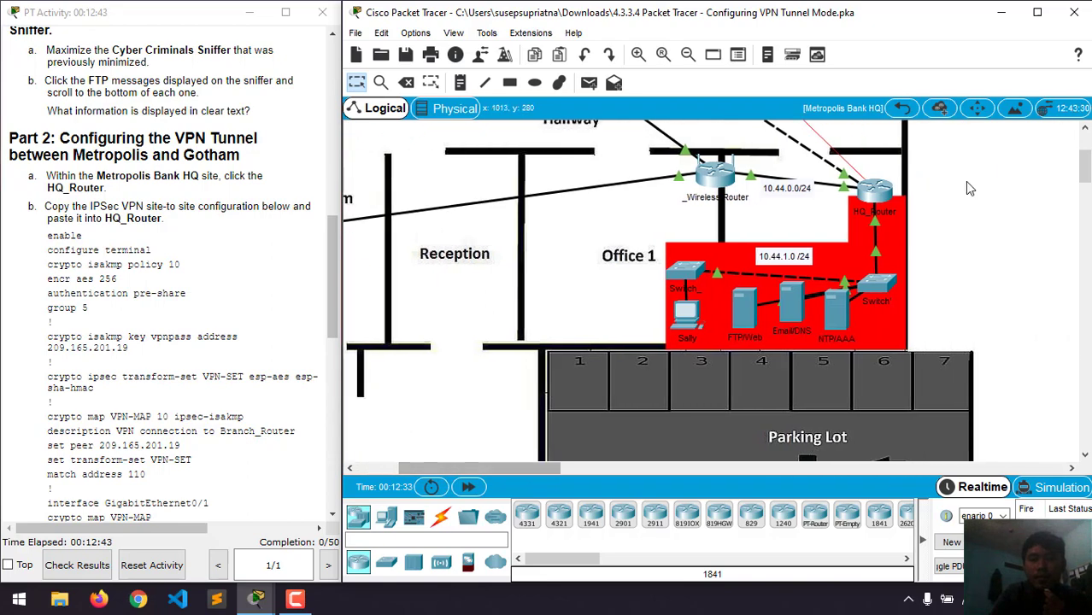
- Open HQ_Router and select the IPsec configuration, from enable onward, in the activity instructions
{"action": "left_click", "coordinate": [866, 195]}
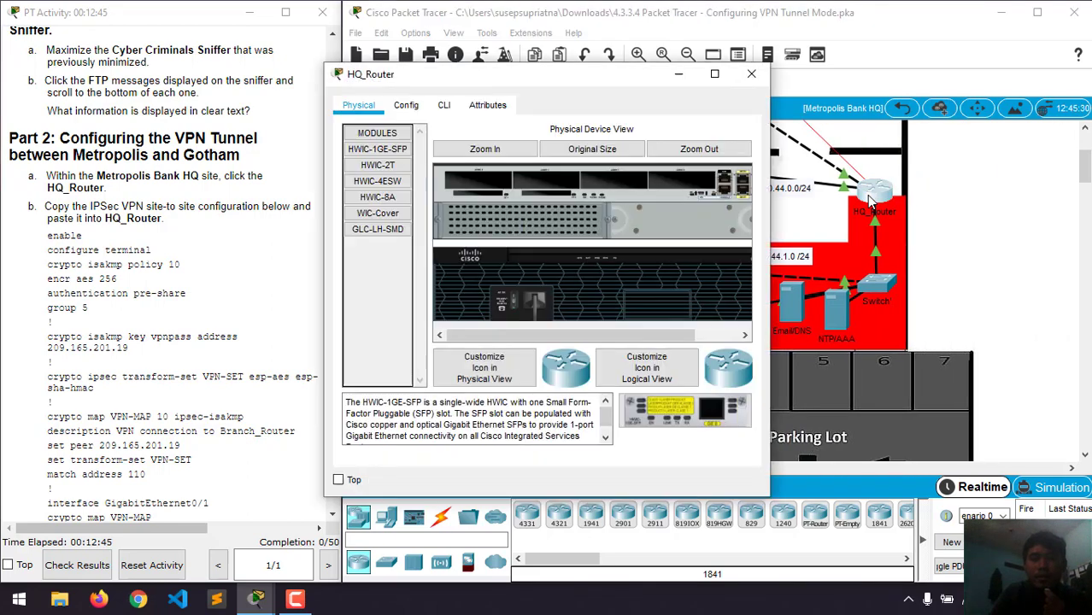
{"action": "left_click_drag", "start_coordinate": [579, 77], "coordinate": [739, 51]}
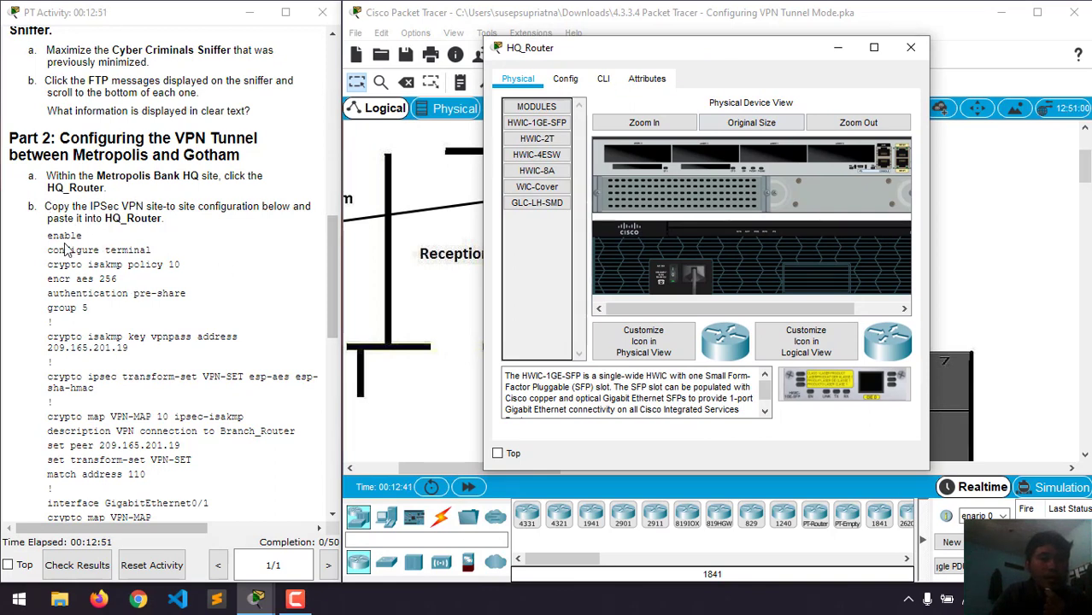
{"action": "scroll", "coordinate": [66, 249], "scroll_direction": "down", "scroll_amount": 1}
{"action": "left_click_drag", "start_coordinate": [48, 219], "coordinate": [93, 506]}
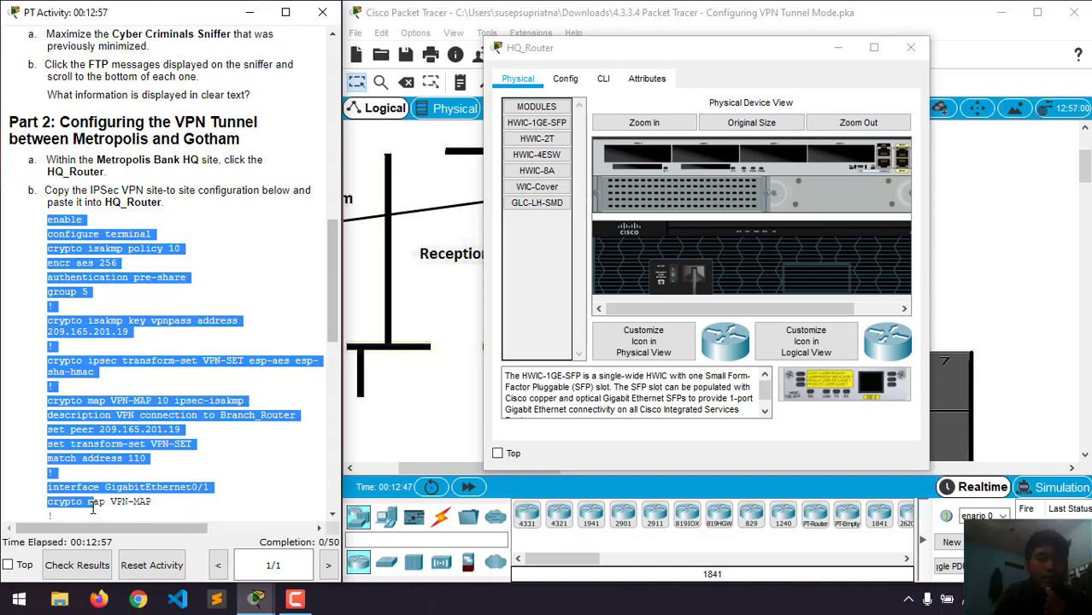
{"action": "left_click", "coordinate": [48, 220]}
{"action": "left_click_drag", "start_coordinate": [48, 221], "coordinate": [131, 382]}
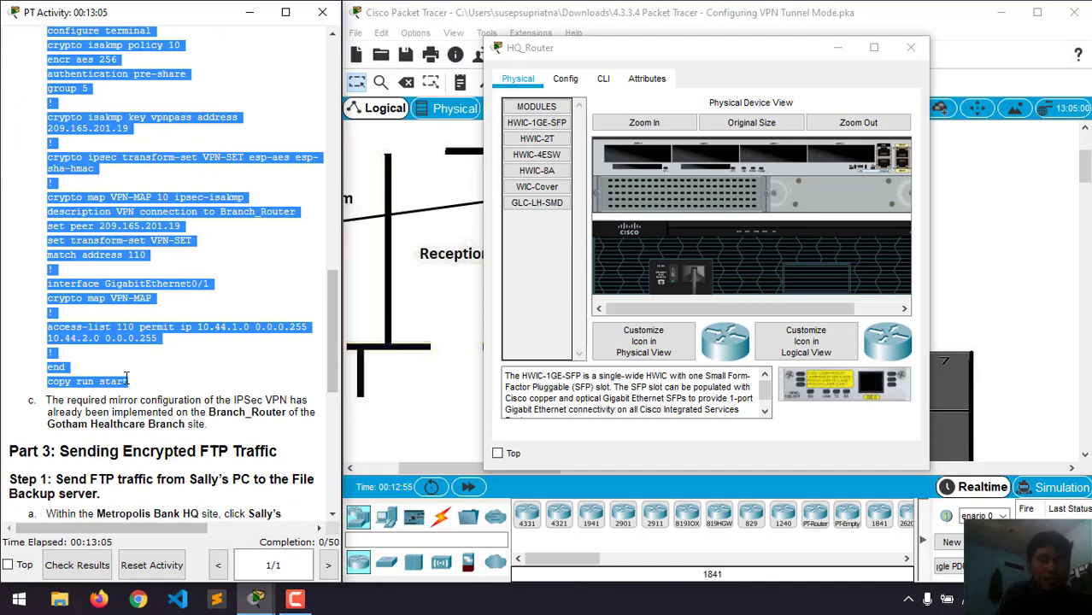
{"action": "left_click", "coordinate": [604, 79]}
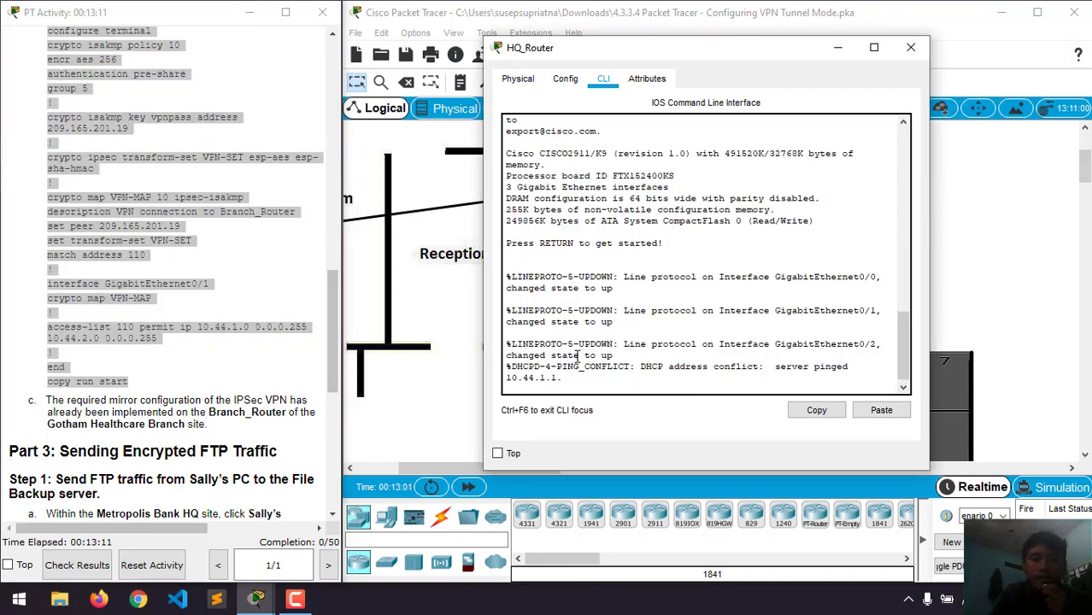
- Paste the IPsec VPN configuration into HQ_Router's CLI and save it to startup-config with copy run start
{"action": "key", "text": "Return"}
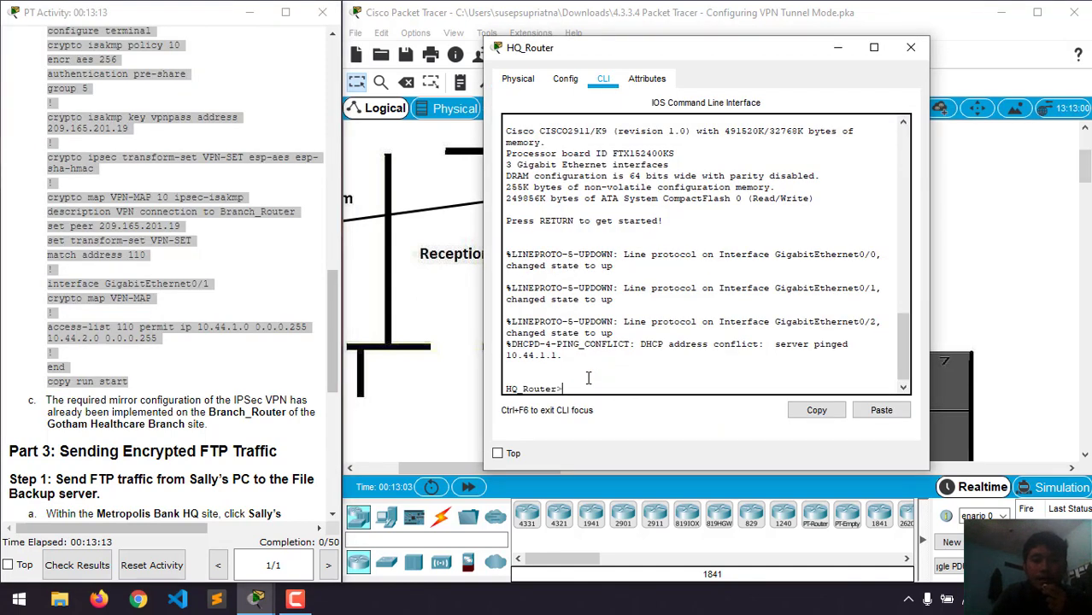
{"action": "right_click", "coordinate": [588, 377]}
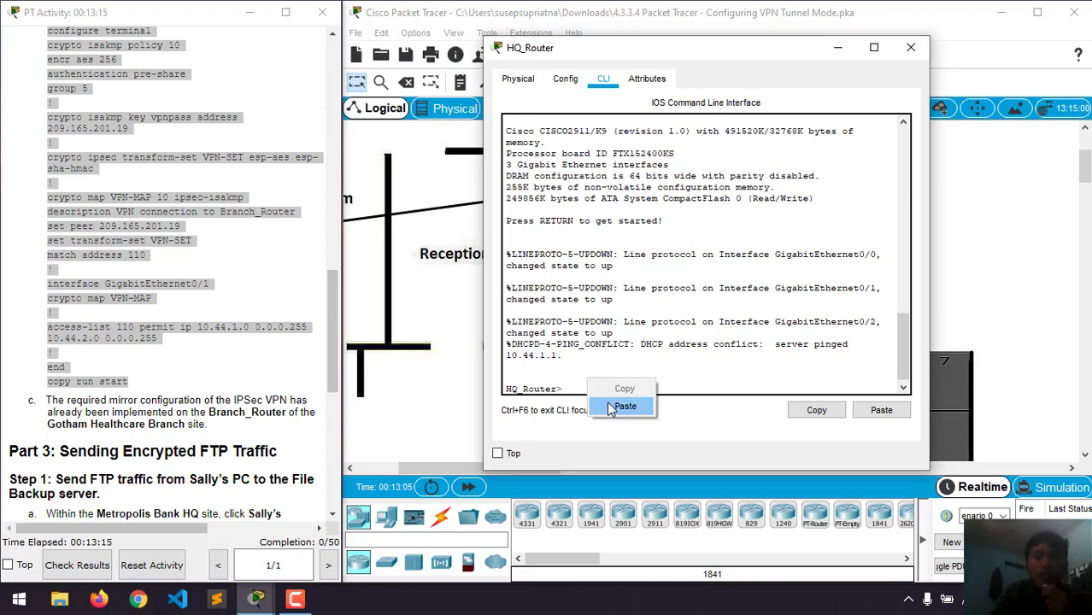
{"action": "left_click", "coordinate": [610, 403]}
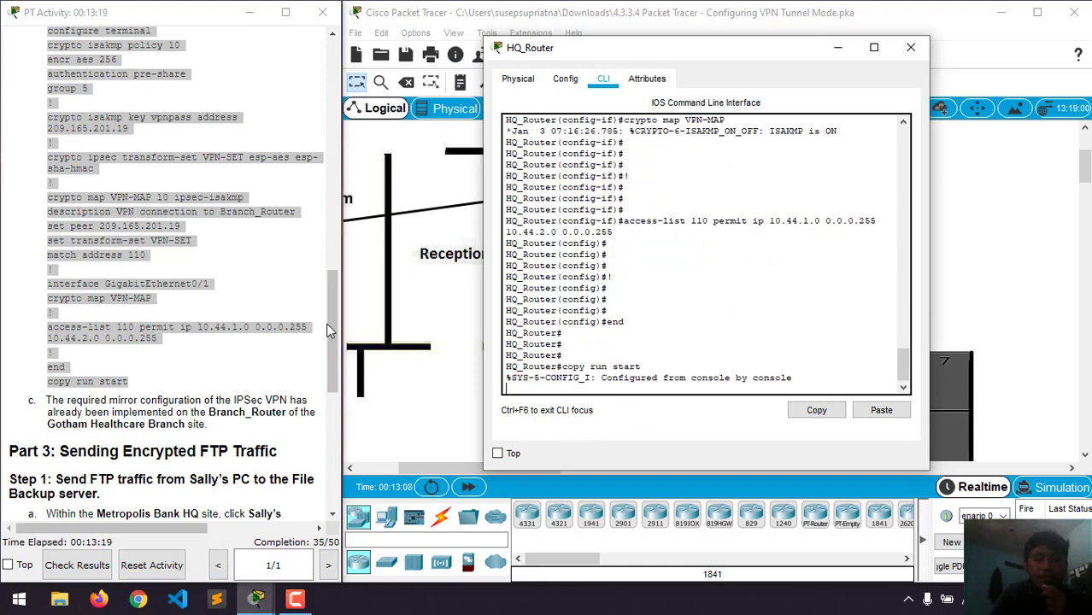
{"action": "left_click_drag", "start_coordinate": [331, 326], "coordinate": [329, 402]}
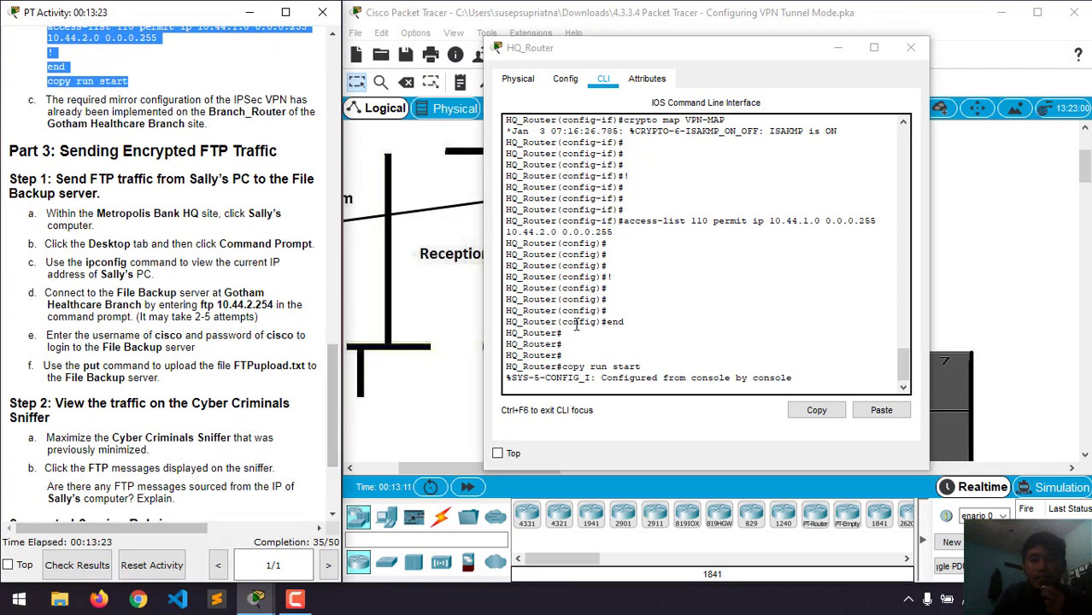
{"action": "left_click", "coordinate": [612, 384]}
{"action": "key", "text": "Return"}
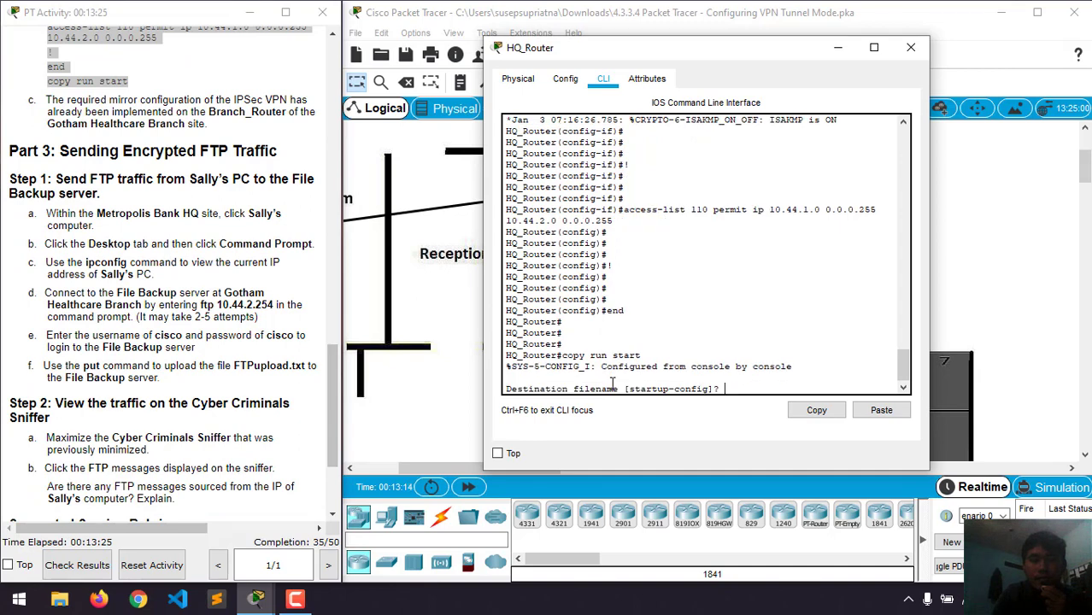
{"action": "key", "text": "Return"}
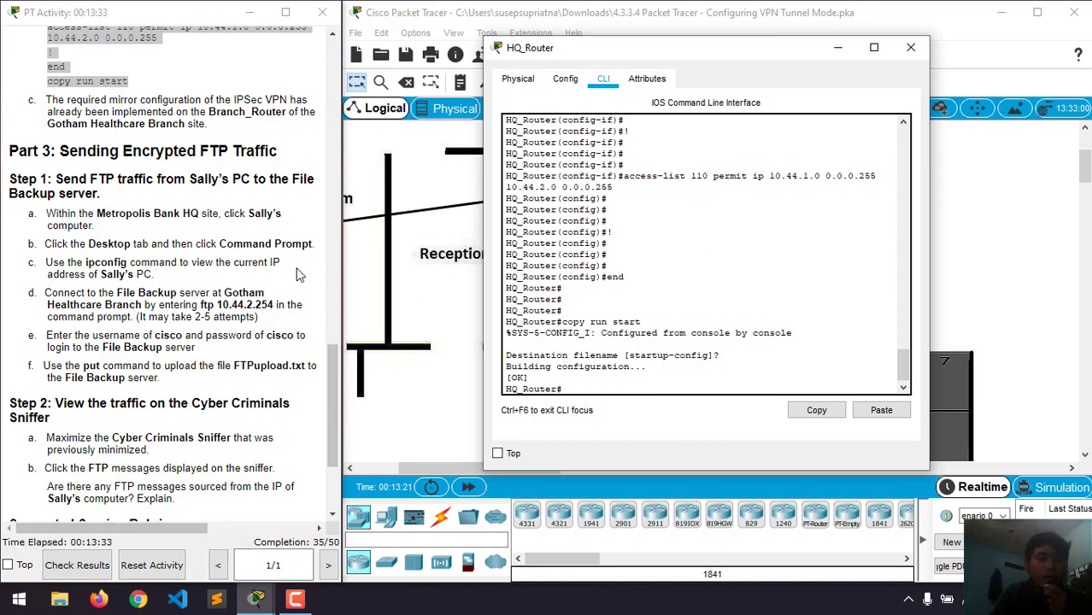
{"action": "scroll", "coordinate": [203, 213], "scroll_direction": "up", "scroll_amount": 3}
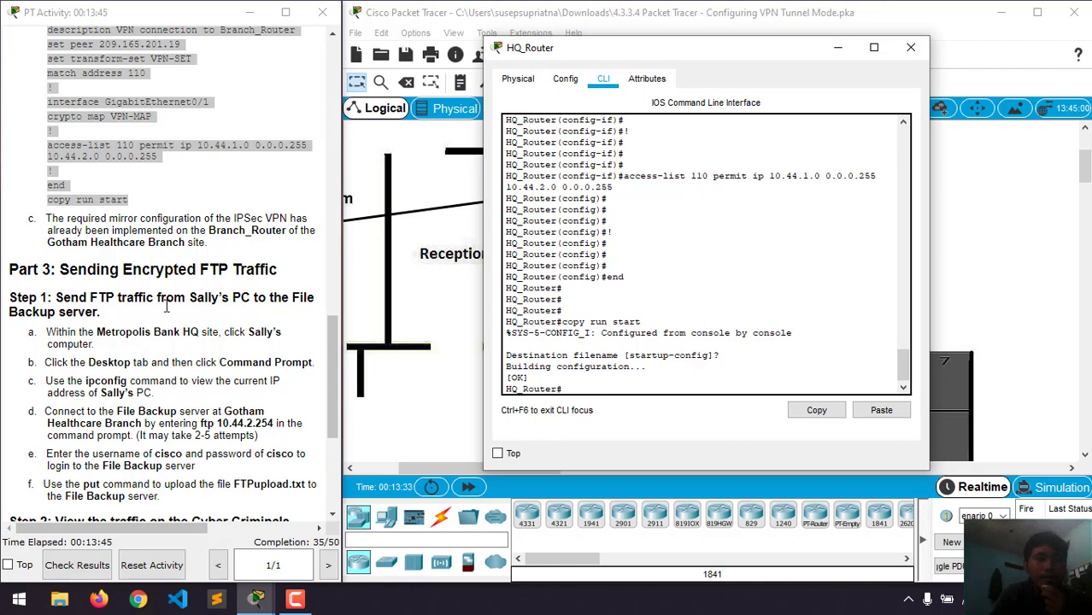
{"action": "scroll", "coordinate": [167, 306], "scroll_direction": "down", "scroll_amount": 3}
{"action": "scroll", "coordinate": [229, 221], "scroll_direction": "down", "scroll_amount": 5}
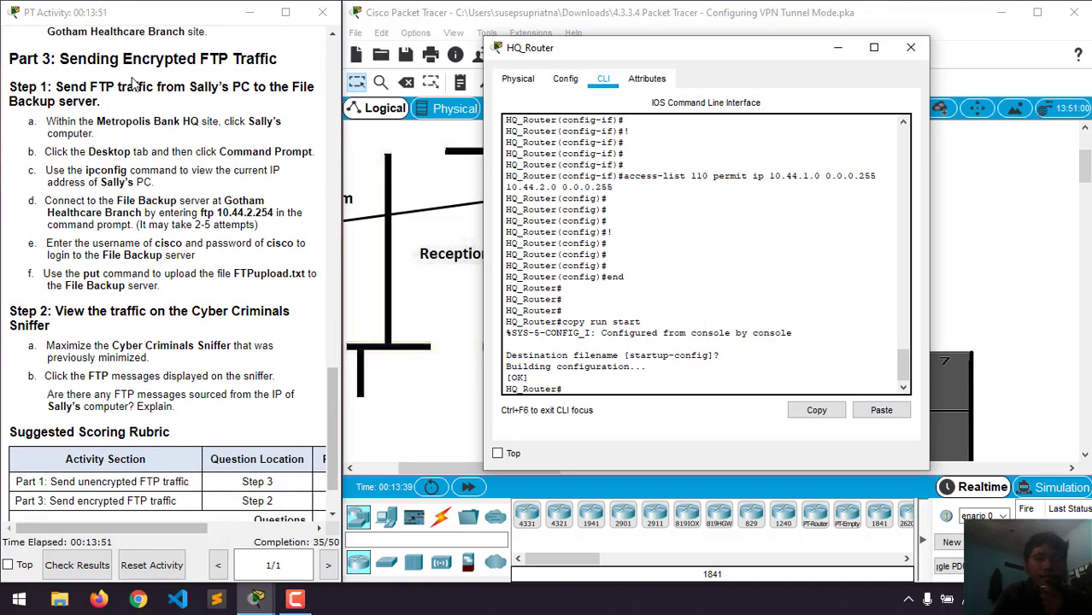
{"action": "left_click", "coordinate": [840, 48]}
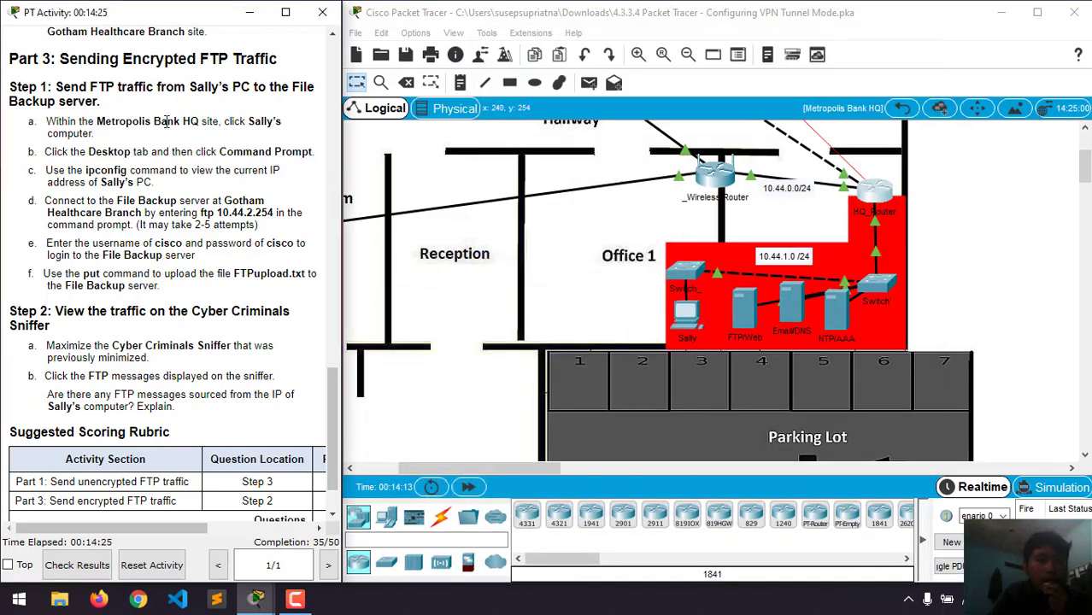
{"action": "scroll", "coordinate": [166, 122], "scroll_direction": "up", "scroll_amount": 1}
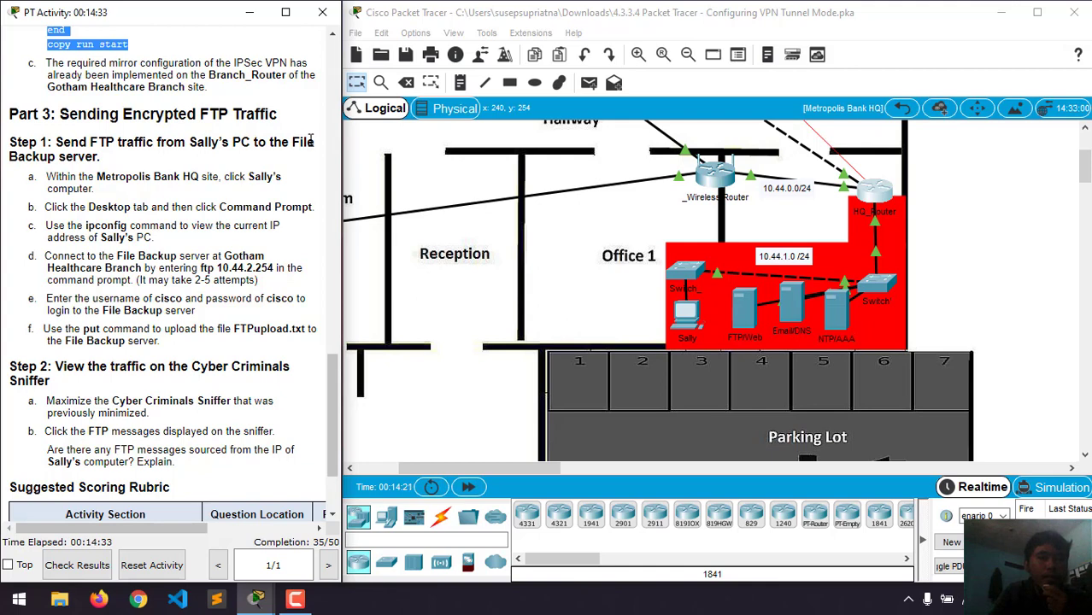
{"action": "scroll", "coordinate": [170, 222], "scroll_direction": "down", "scroll_amount": 1}
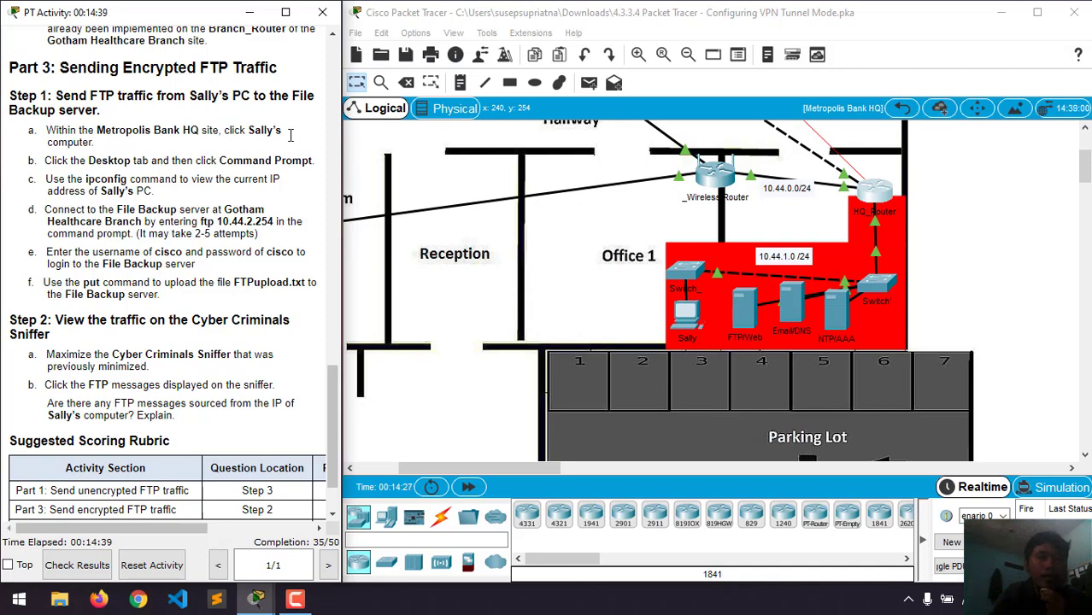
{"action": "left_click", "coordinate": [545, 467]}
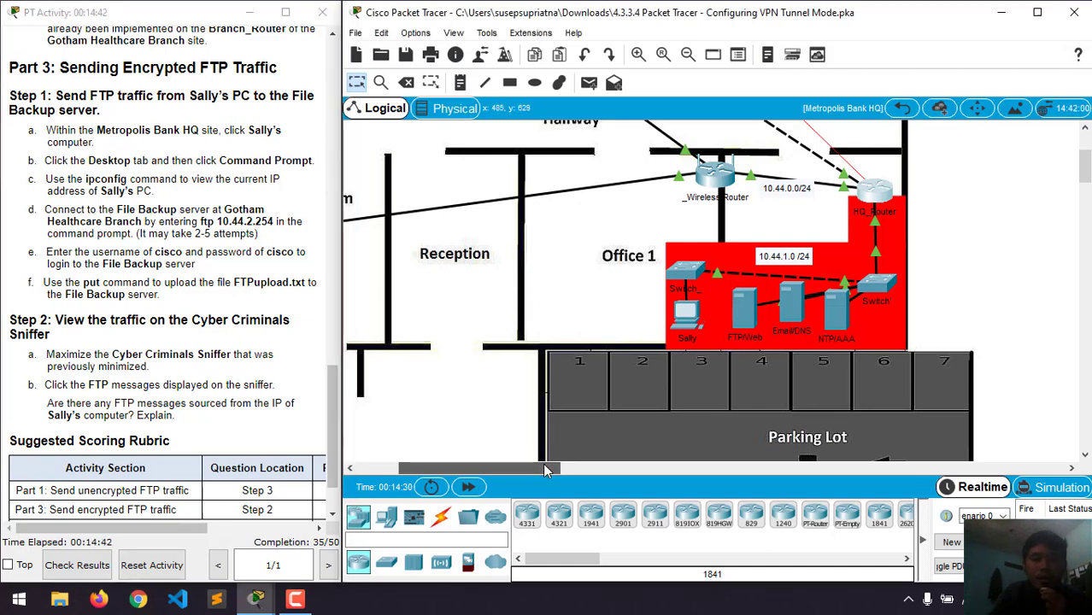
{"action": "left_click", "coordinate": [694, 326]}
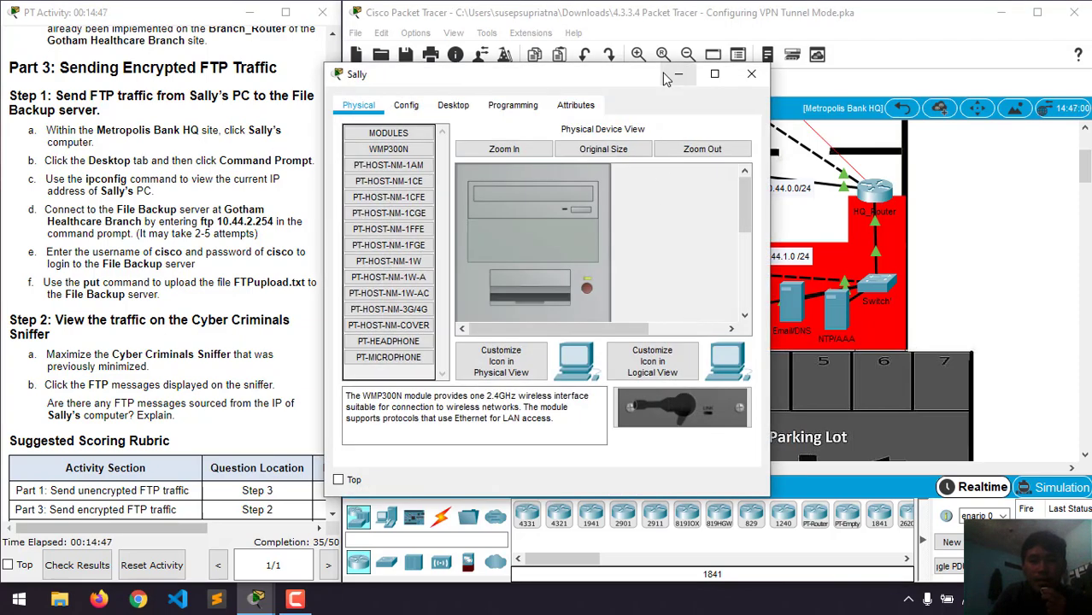
{"action": "left_click_drag", "start_coordinate": [625, 76], "coordinate": [784, 54]}
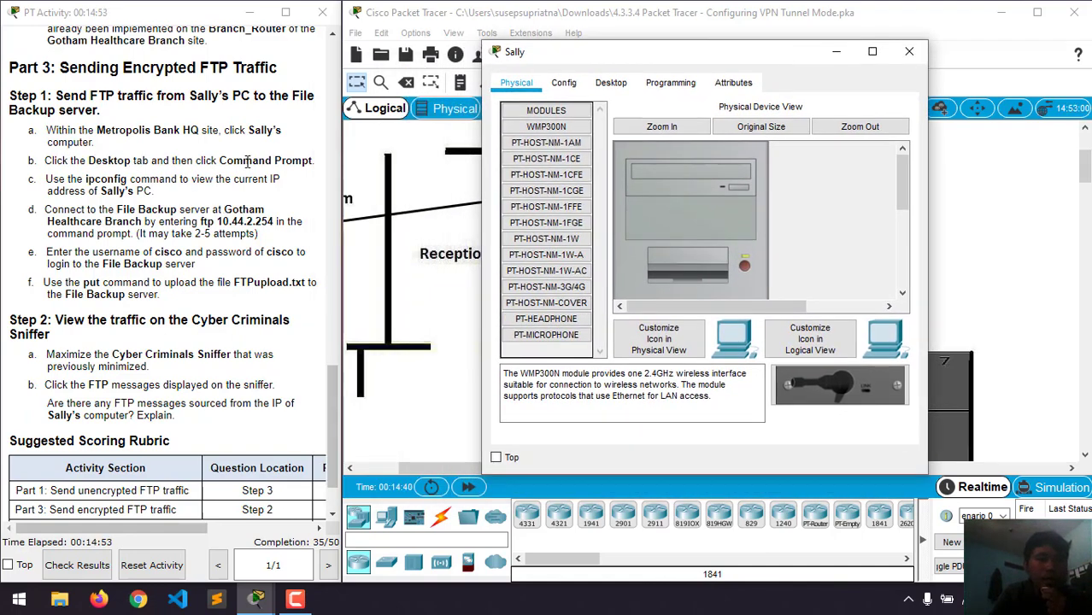
{"action": "left_click", "coordinate": [610, 82]}
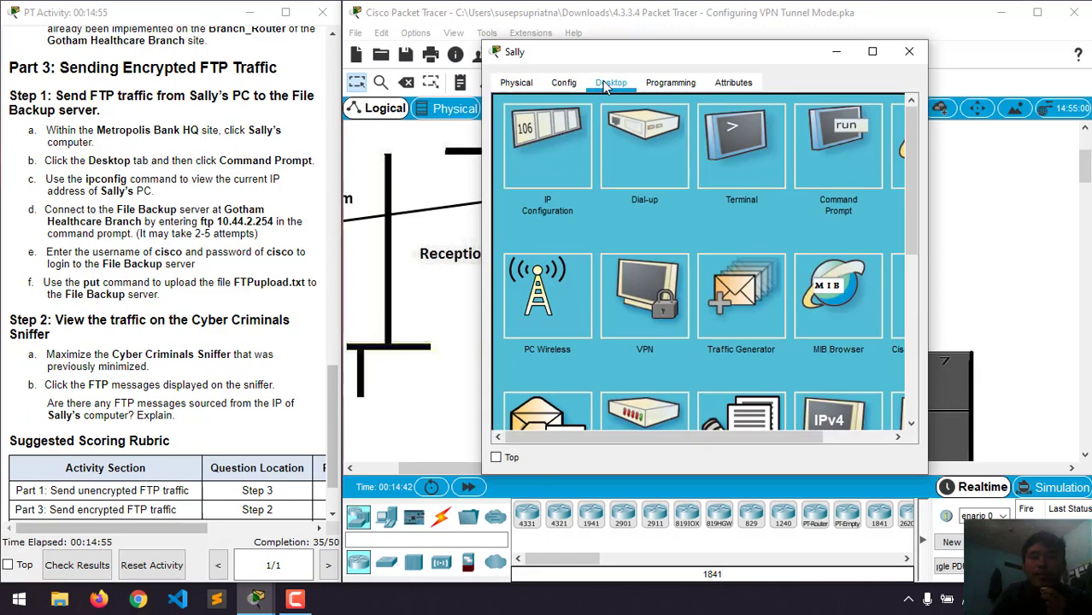
{"action": "left_click", "coordinate": [833, 178]}
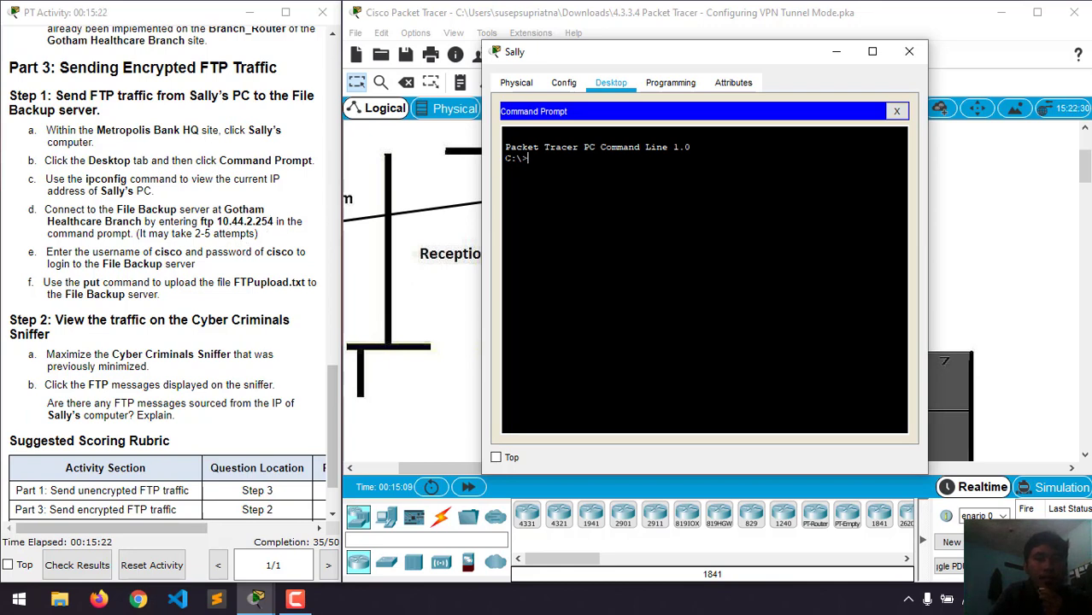
{"action": "type", "text": "ftp"}
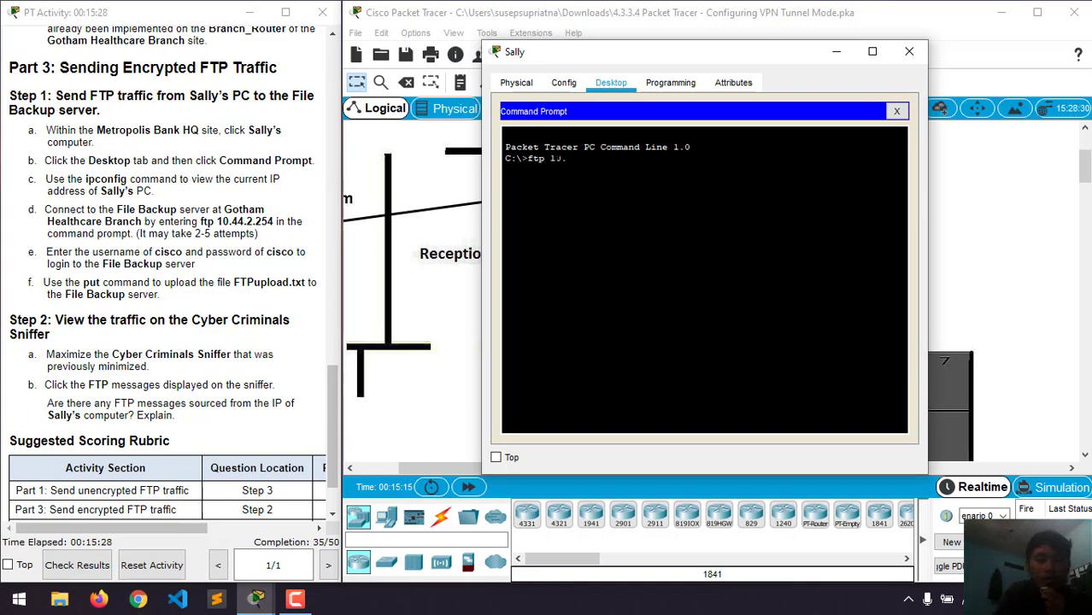
{"action": "type", "text": "10.44.2.254"}
{"action": "key", "text": "Return"}
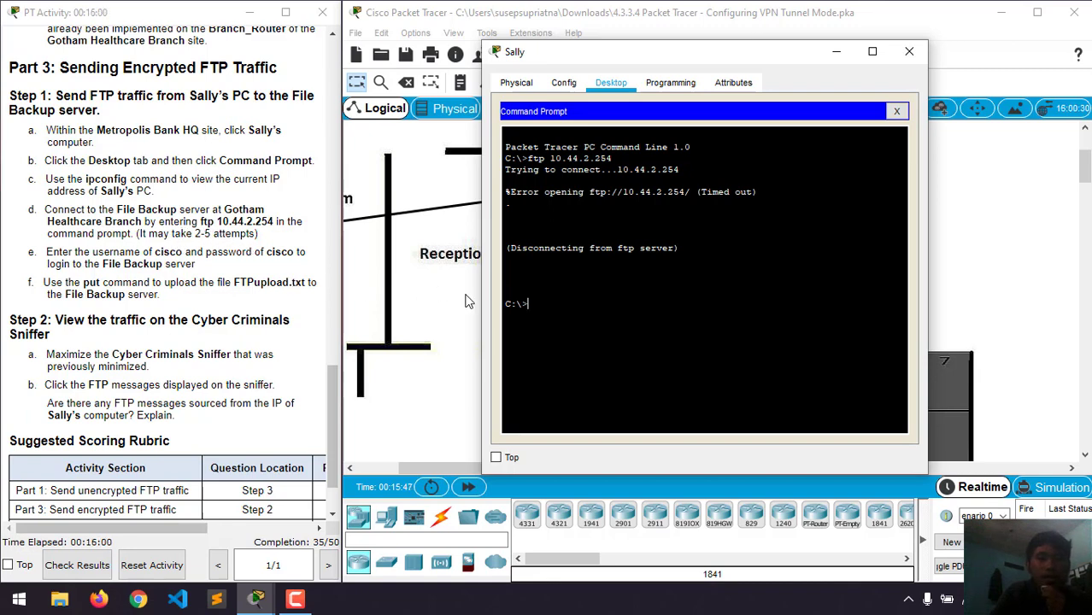
- Rerun ftp 10.44.2.254 and log in to the file server as cisco
{"action": "key", "text": "Up"}
{"action": "key", "text": "Return"}
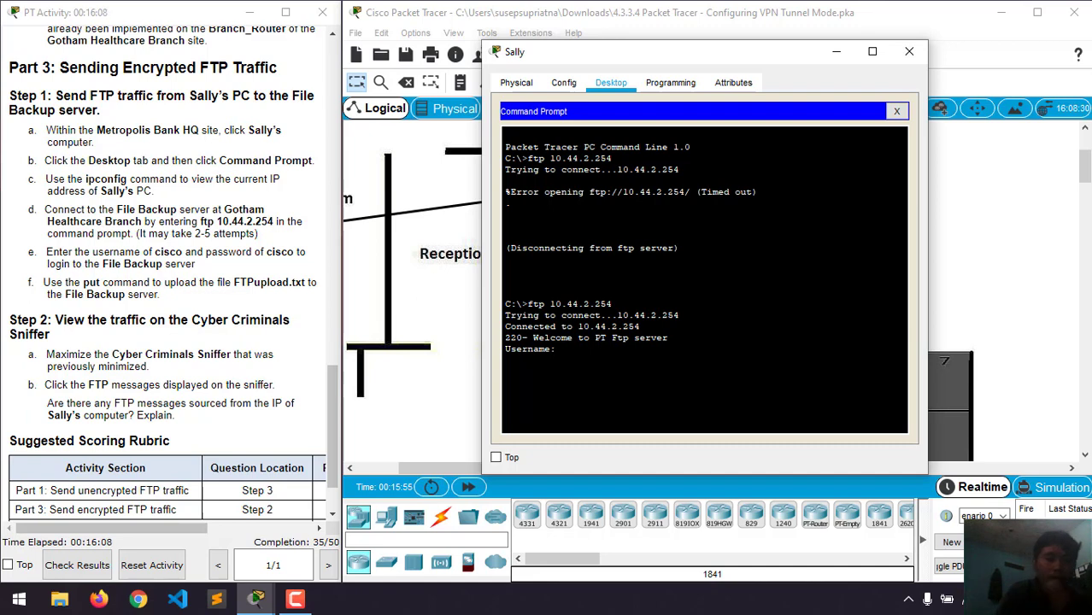
{"action": "type", "text": "cisco"}
{"action": "key", "text": "Return"}
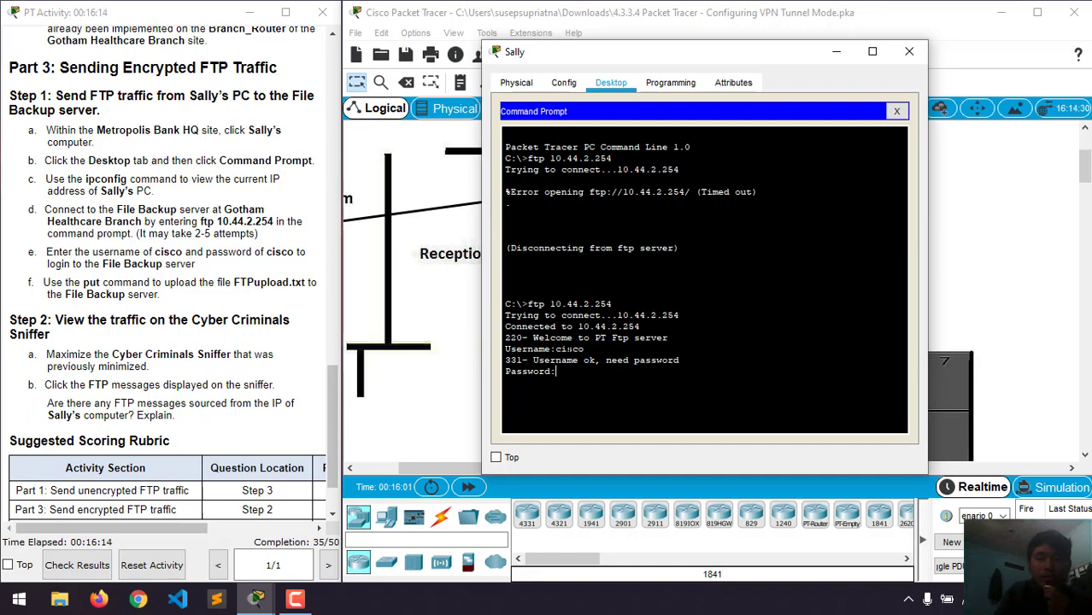
{"action": "key", "text": "Return"}
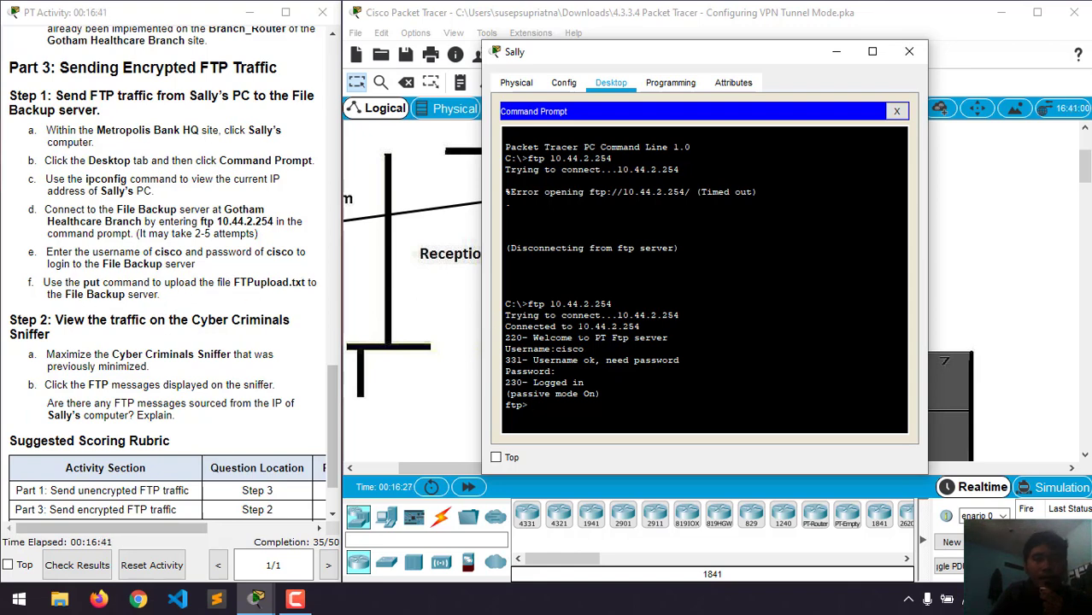
- Upload FTPupload.txt (1575 bytes) to the server with the put command
{"action": "type", "text": "put"}
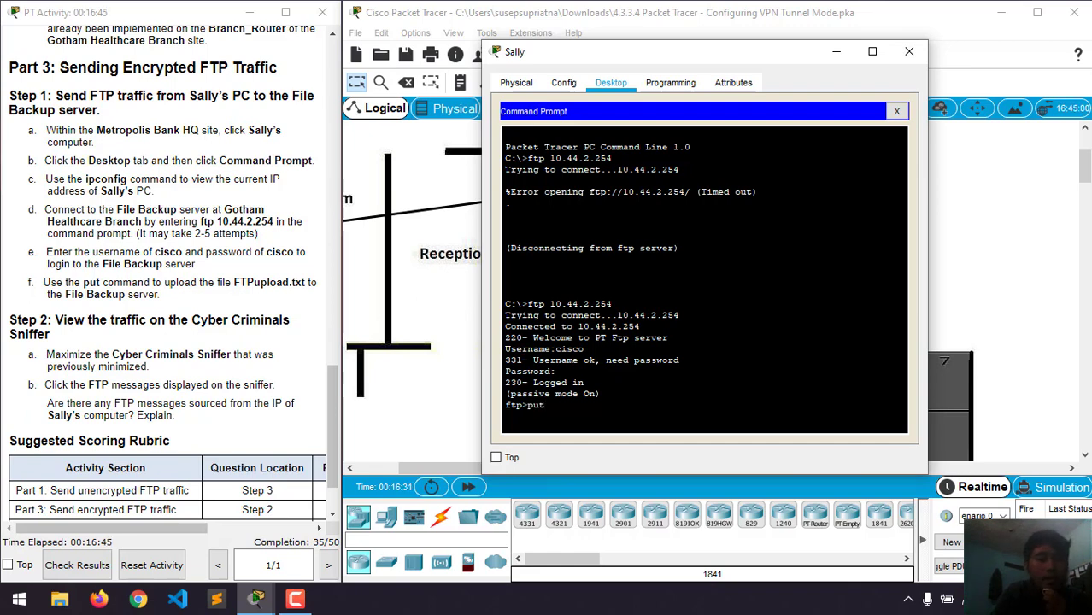
{"action": "type", "text": " FTP"}
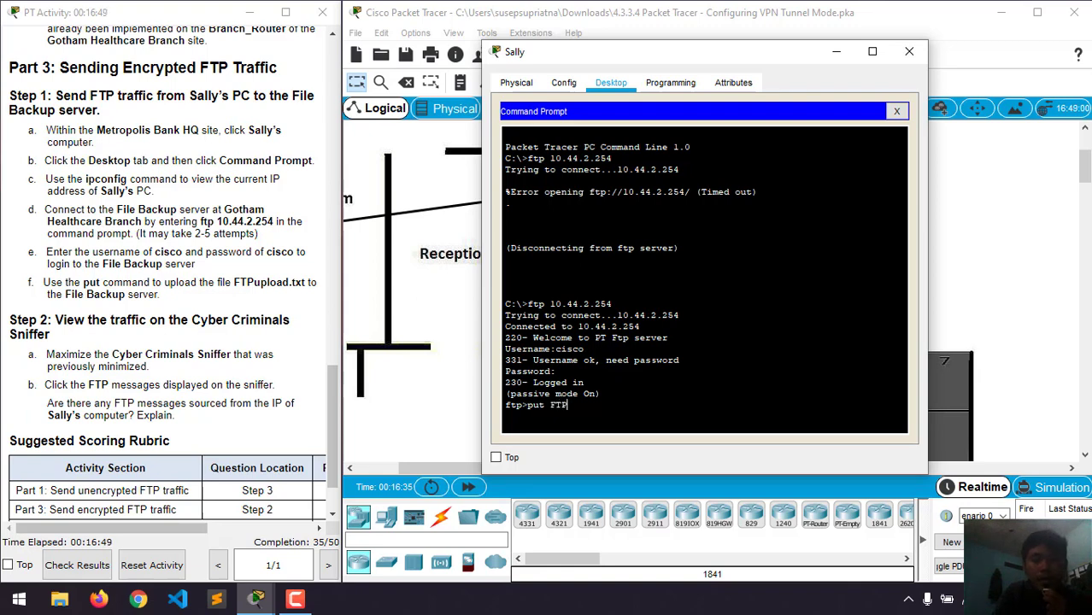
{"action": "type", "text": "upload.txt"}
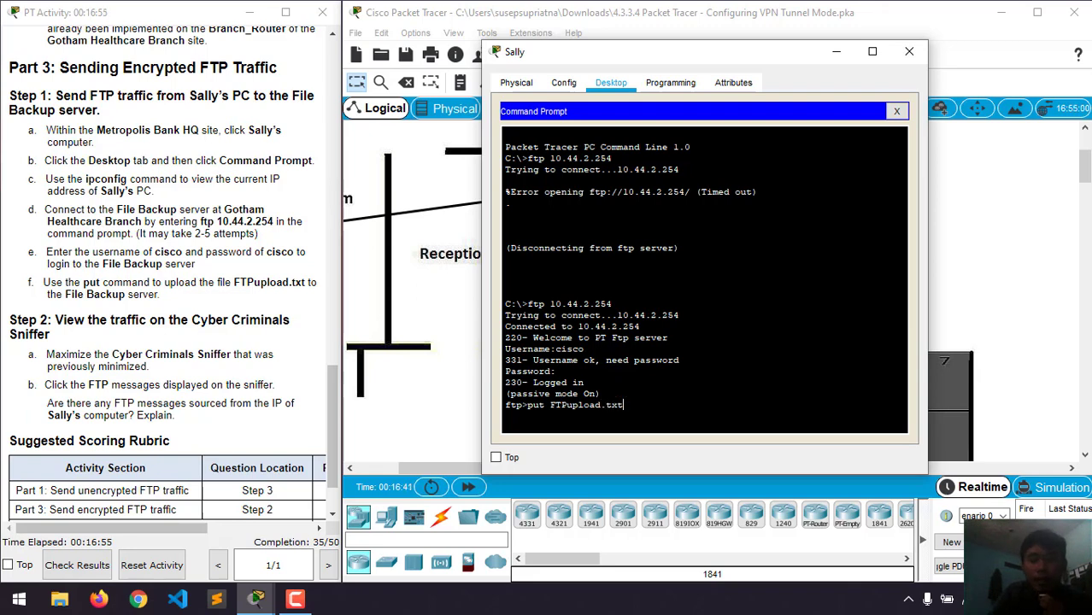
{"action": "key", "text": "Return"}
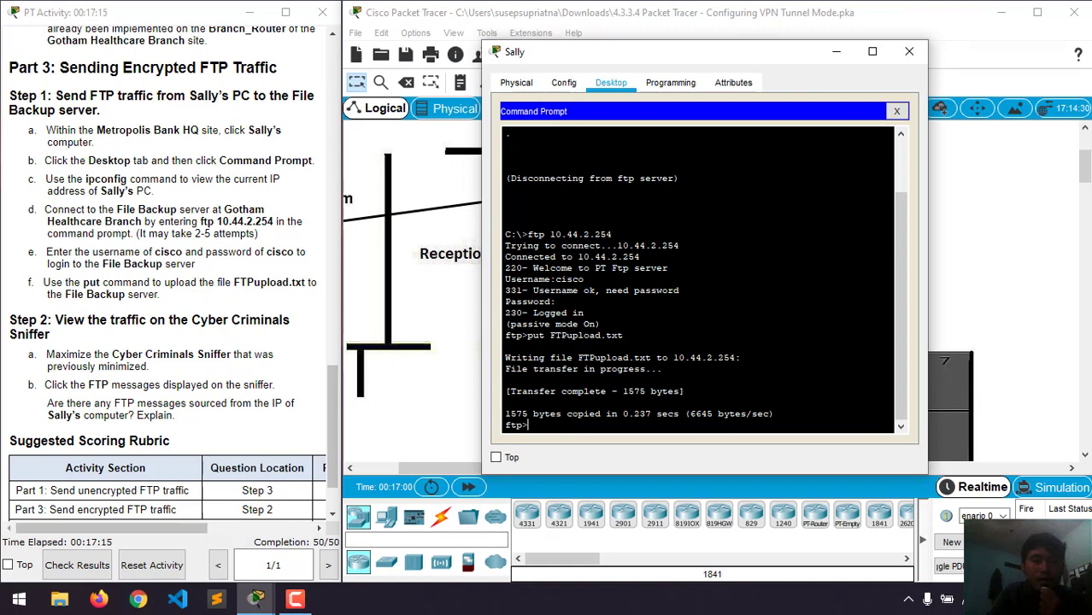
{"action": "scroll", "coordinate": [144, 299], "scroll_direction": "down", "scroll_amount": 3}
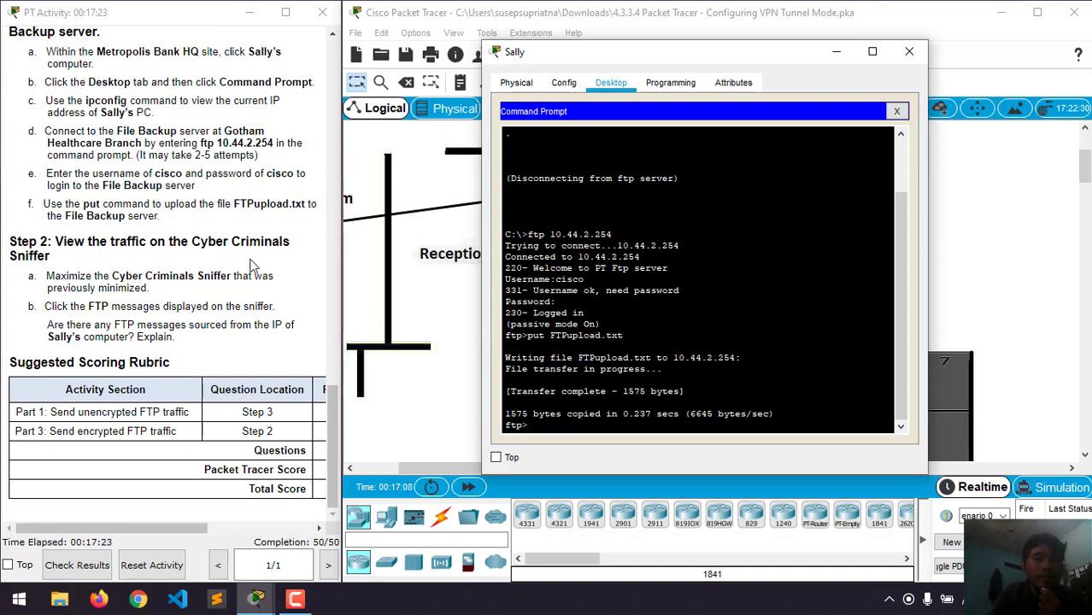
- Close the PC window, return to the Root view and open Cyber Criminals Sniffer
{"action": "left_click", "coordinate": [909, 52]}
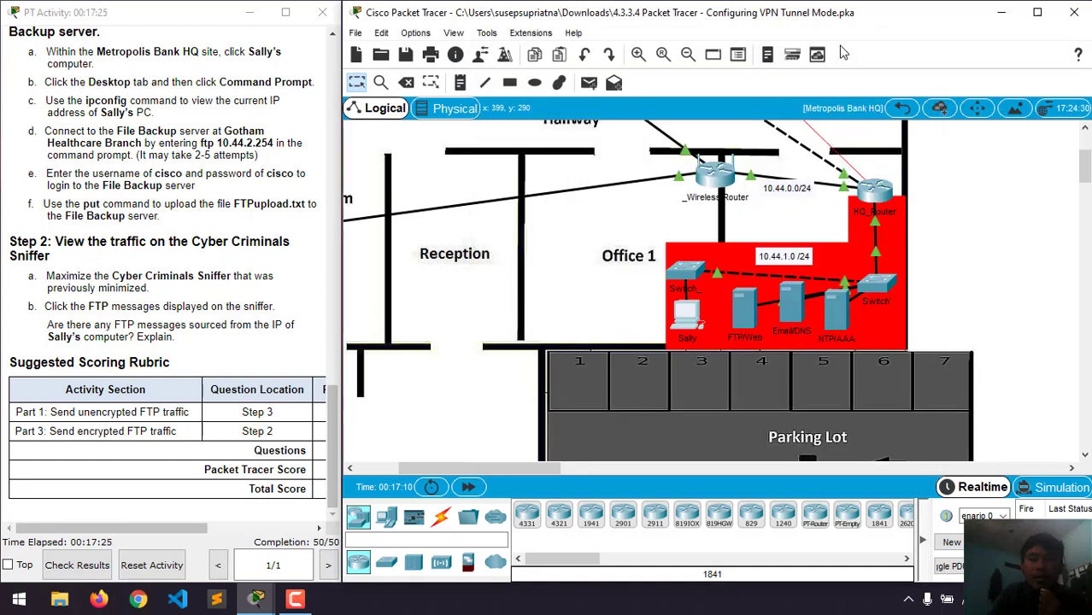
{"action": "left_click", "coordinate": [903, 111]}
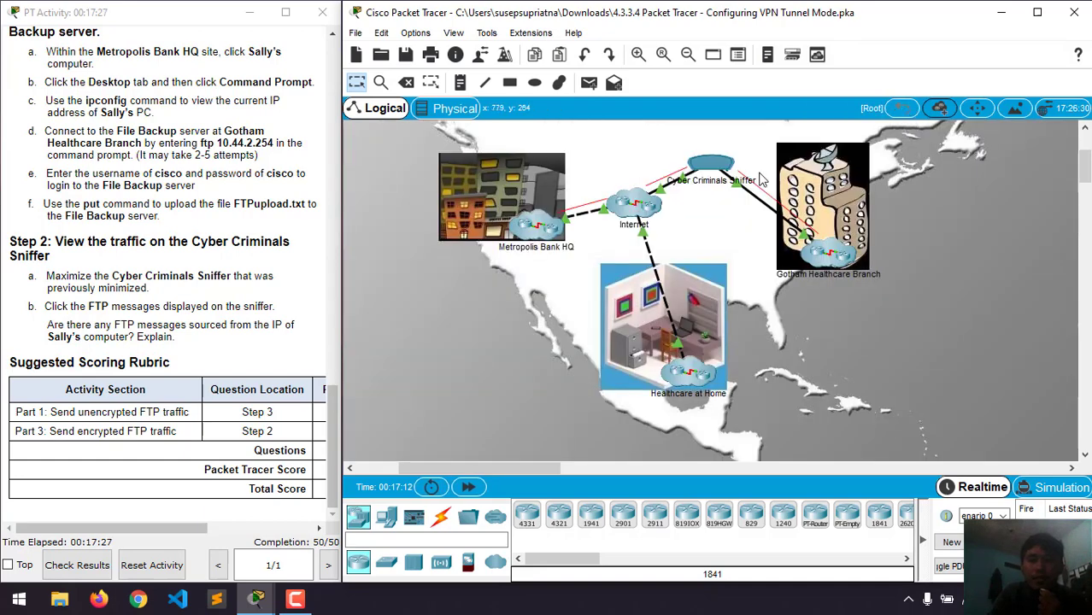
{"action": "left_click", "coordinate": [707, 164]}
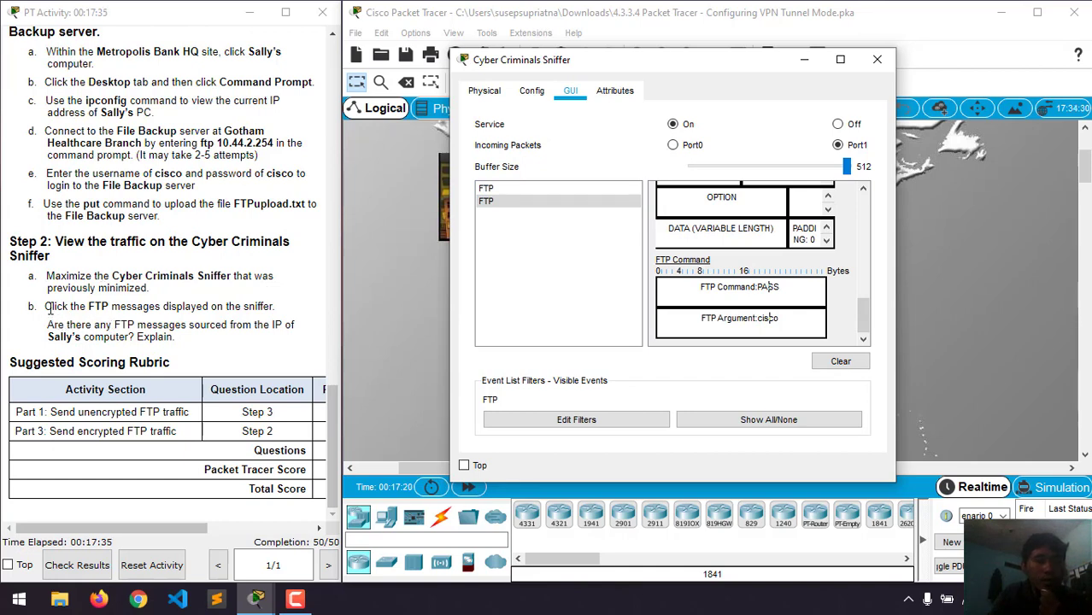
- Highlight 'messages' in step b and compare the two captured FTP packets in the sniffer
{"action": "left_click_drag", "start_coordinate": [45, 306], "coordinate": [138, 306]}
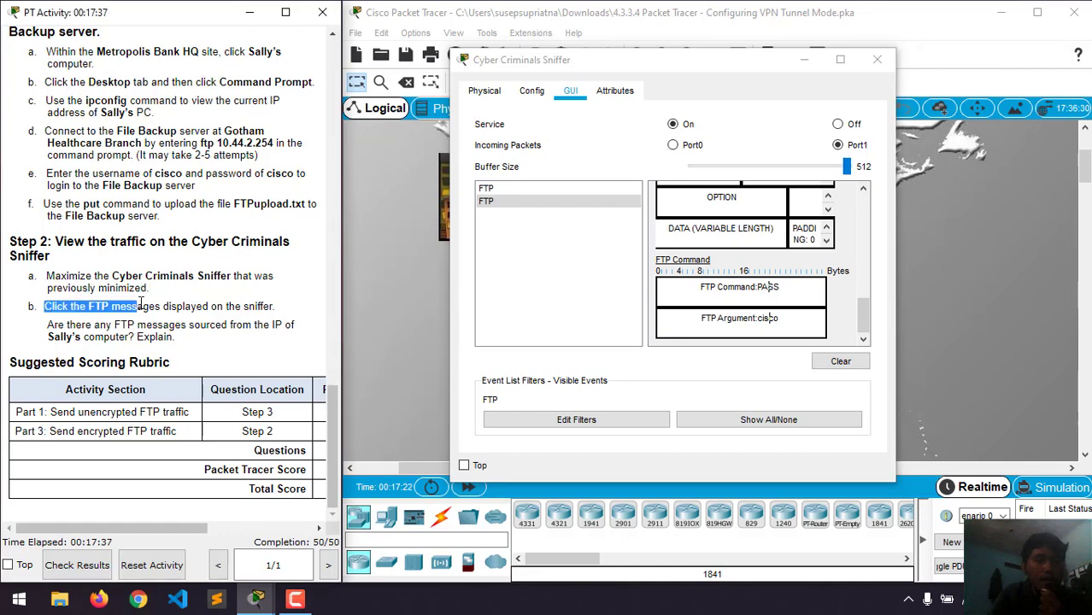
{"action": "left_click", "coordinate": [140, 305]}
{"action": "double_click", "coordinate": [140, 305]}
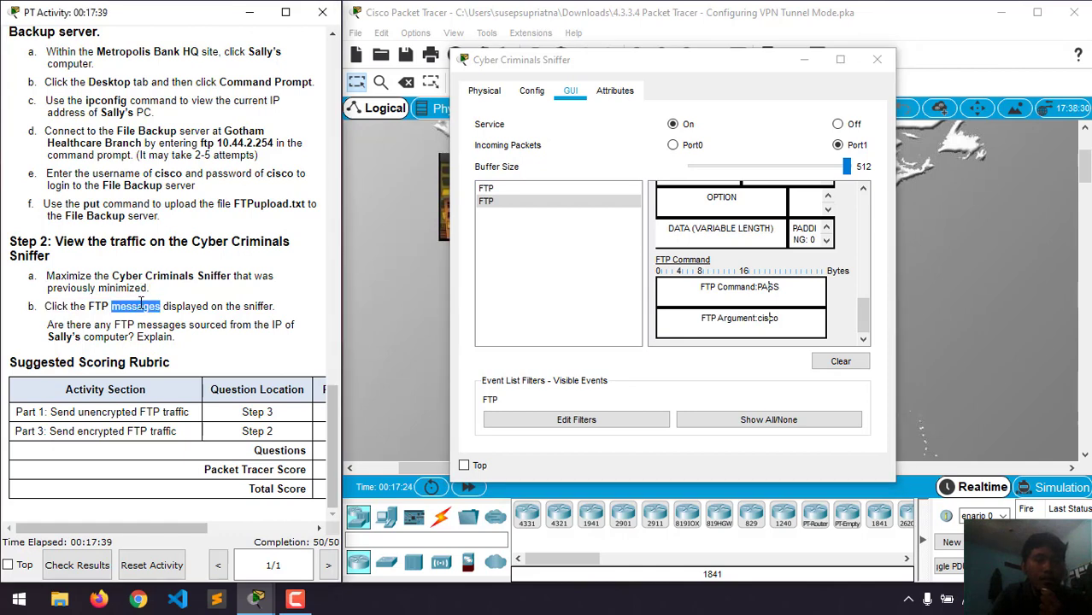
{"action": "left_click", "coordinate": [493, 192]}
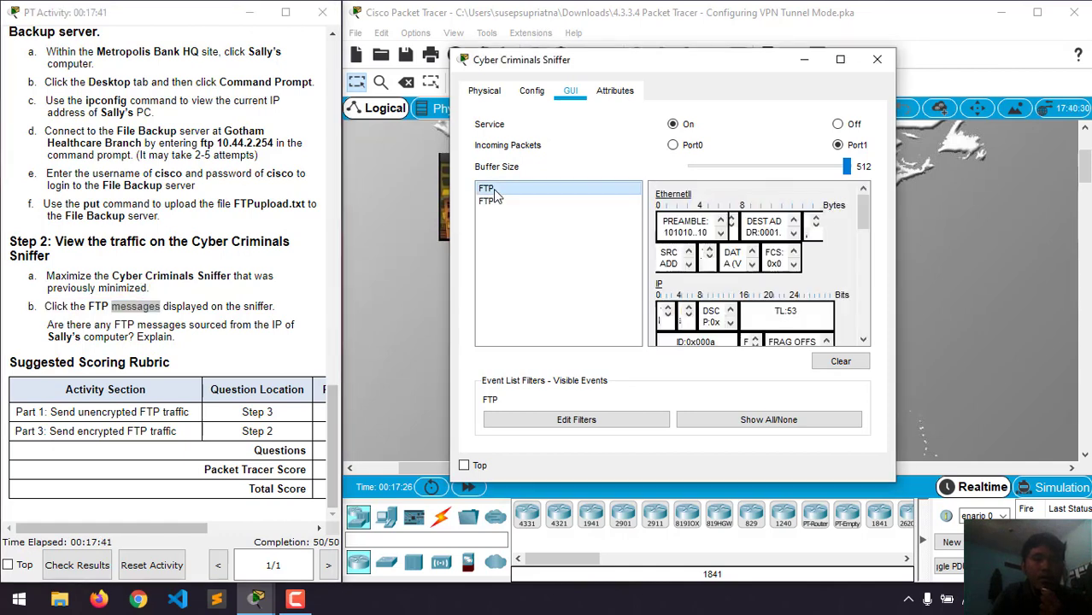
{"action": "left_click", "coordinate": [496, 200]}
{"action": "left_click", "coordinate": [491, 190]}
{"action": "left_click", "coordinate": [488, 197]}
{"action": "left_click", "coordinate": [487, 189]}
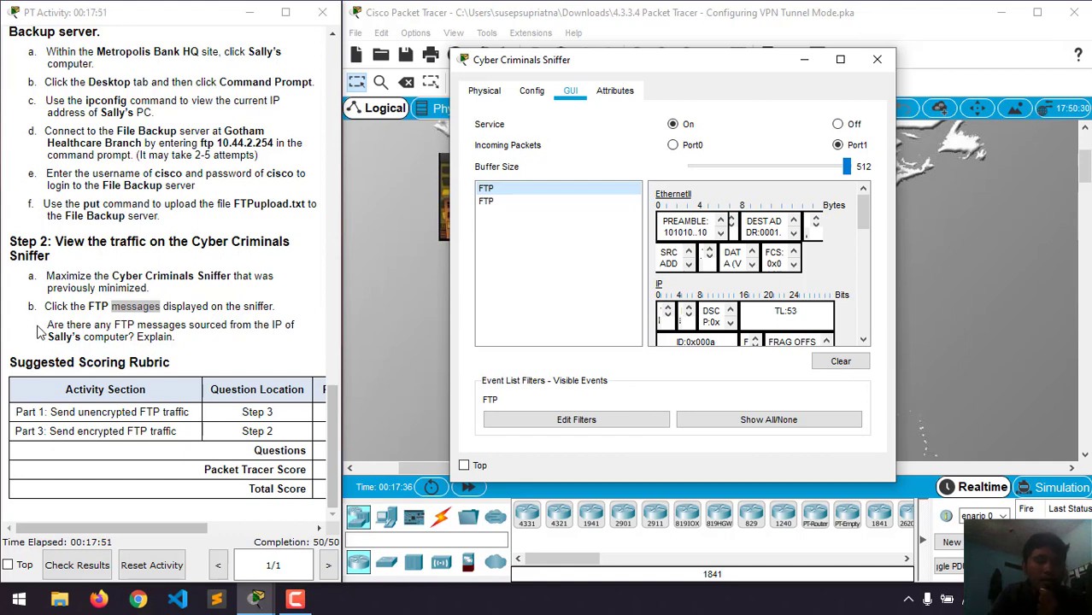
- Read the question about FTP messages, then minimize the sniffer to show the topology
{"action": "left_click_drag", "start_coordinate": [46, 327], "coordinate": [160, 320]}
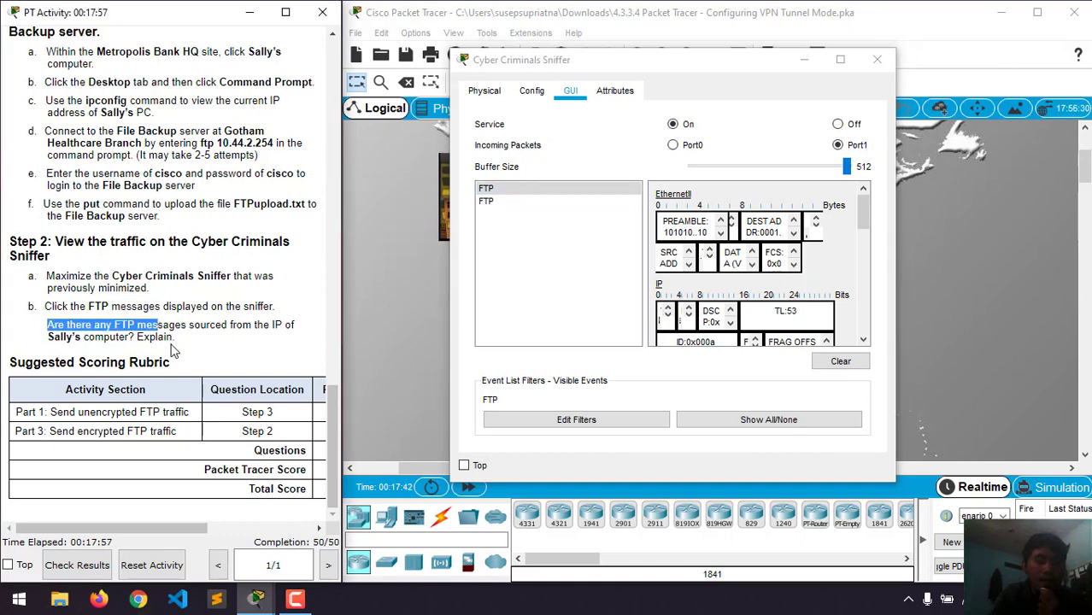
{"action": "left_click", "coordinate": [171, 348]}
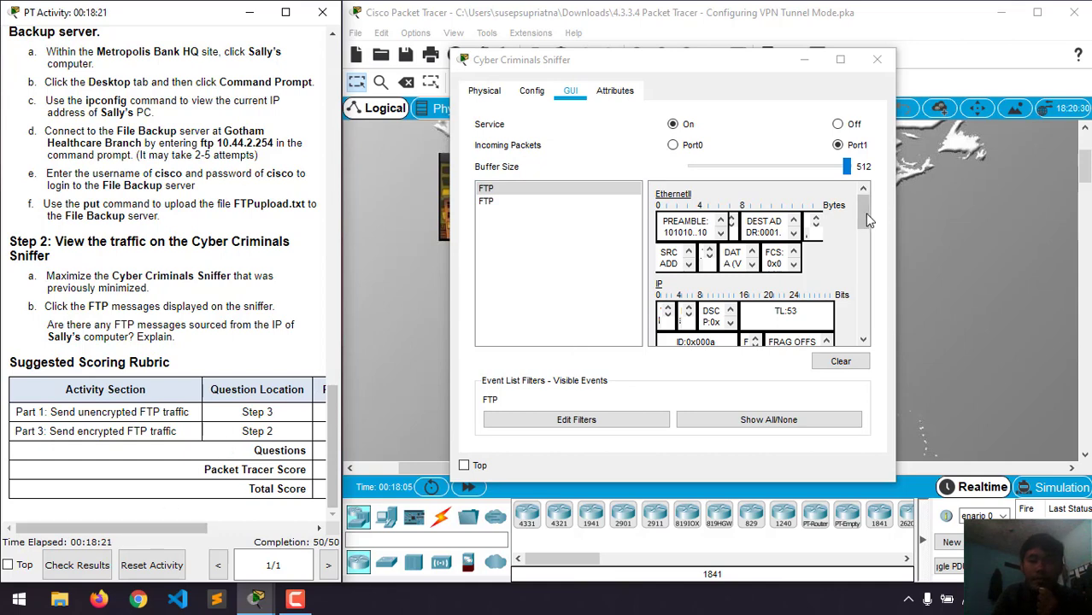
{"action": "left_click", "coordinate": [863, 221]}
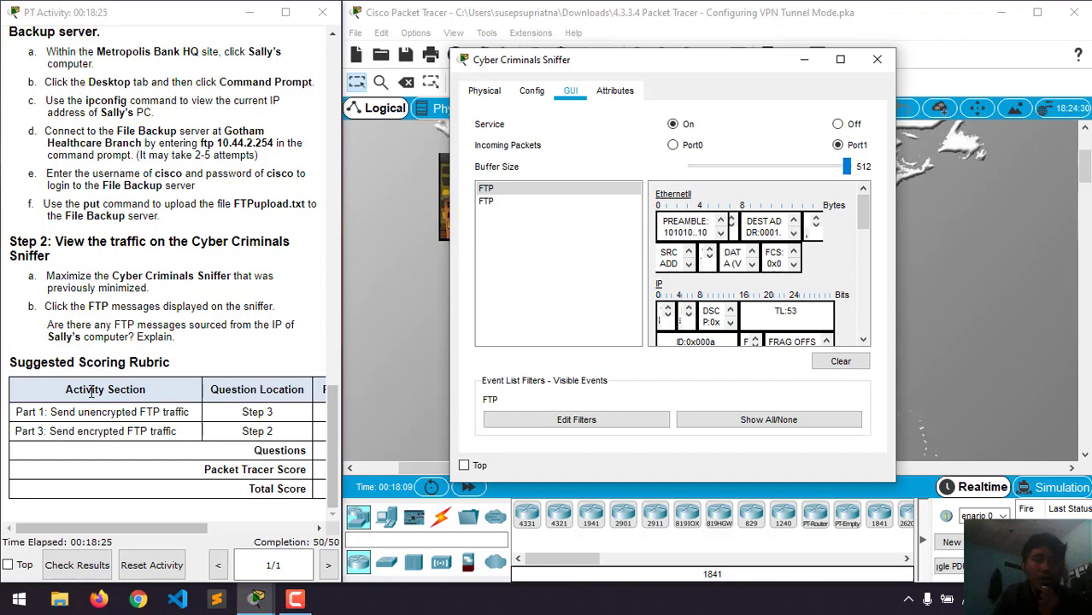
{"action": "left_click", "coordinate": [53, 384]}
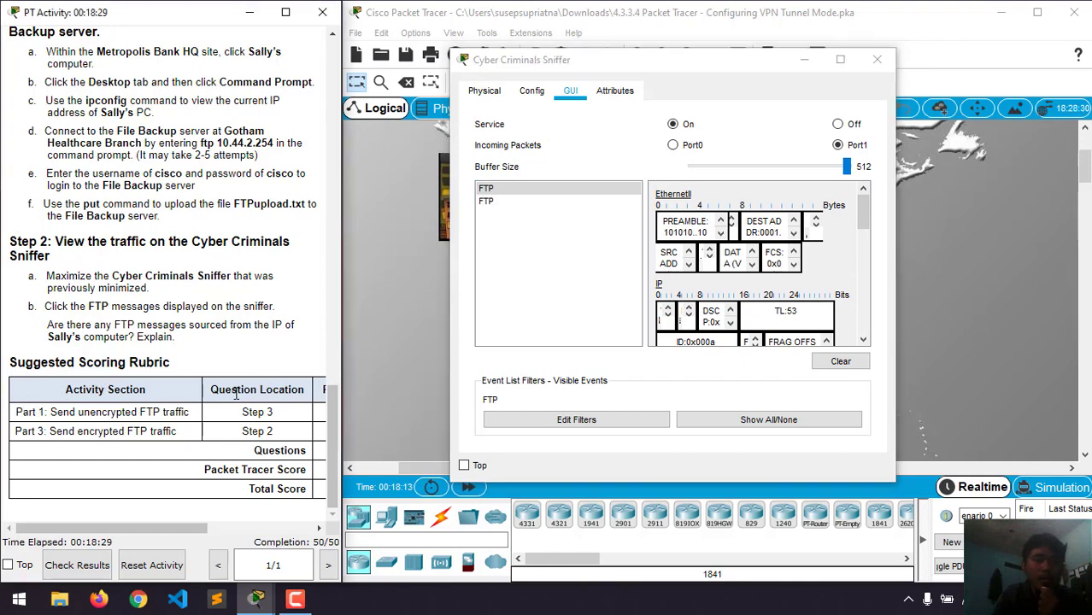
{"action": "left_click", "coordinate": [805, 61]}
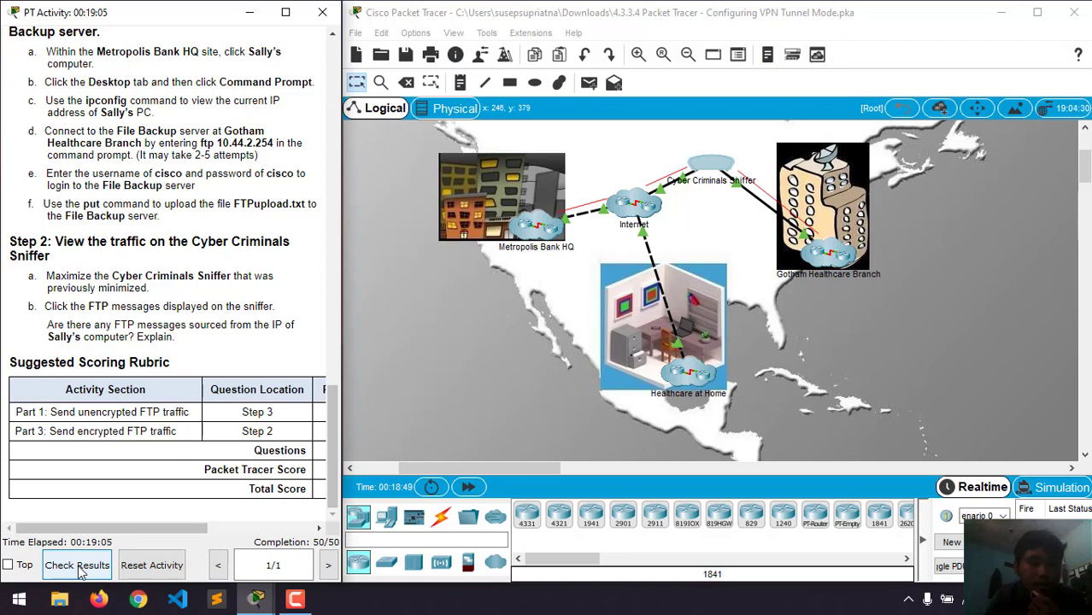
- Check results and review Assessment Items (50/50, 15/15 correct) plus the Connectivity Tests
{"action": "left_click", "coordinate": [78, 571]}
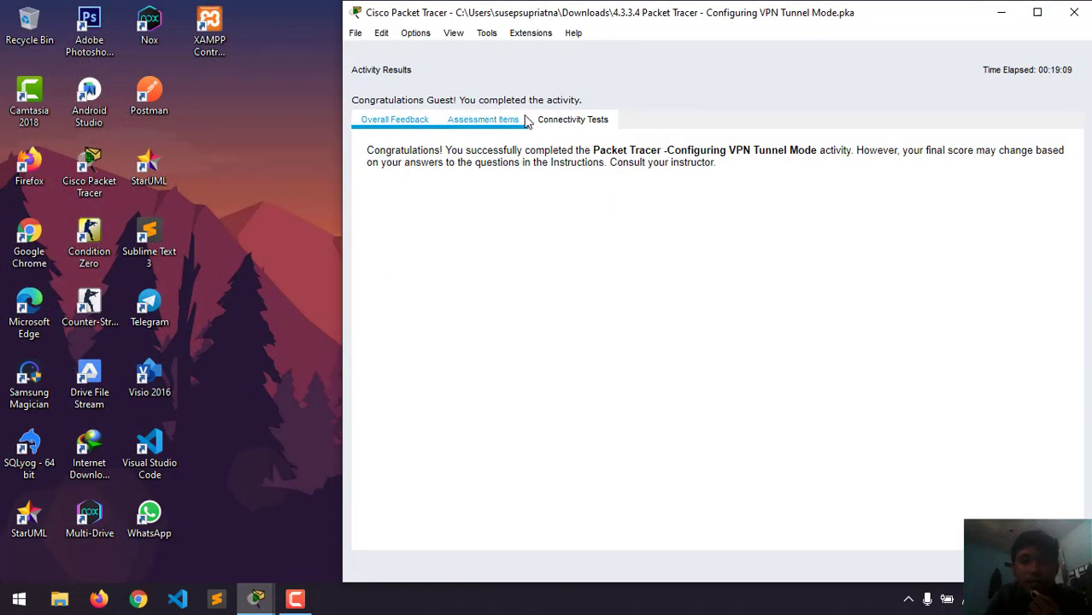
{"action": "left_click", "coordinate": [474, 121]}
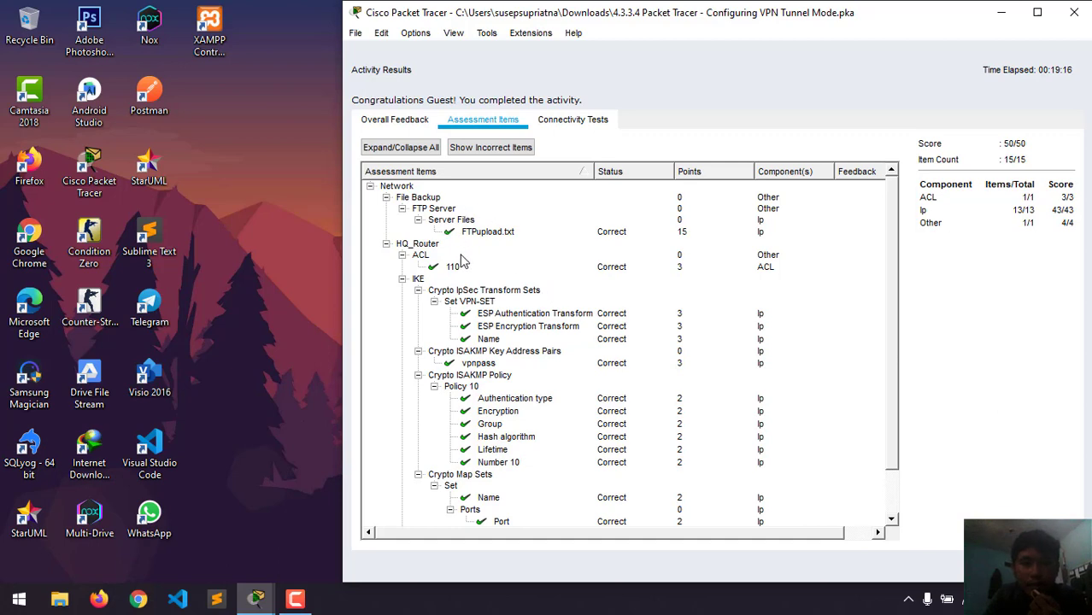
{"action": "scroll", "coordinate": [461, 256], "scroll_direction": "down", "scroll_amount": 2}
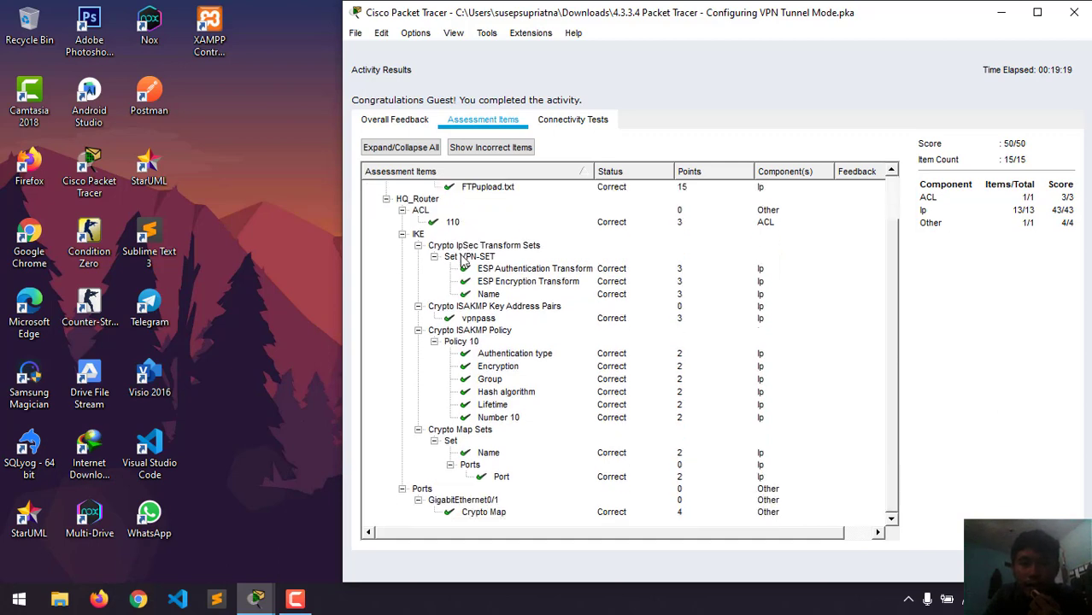
{"action": "scroll", "coordinate": [461, 256], "scroll_direction": "up", "scroll_amount": 2}
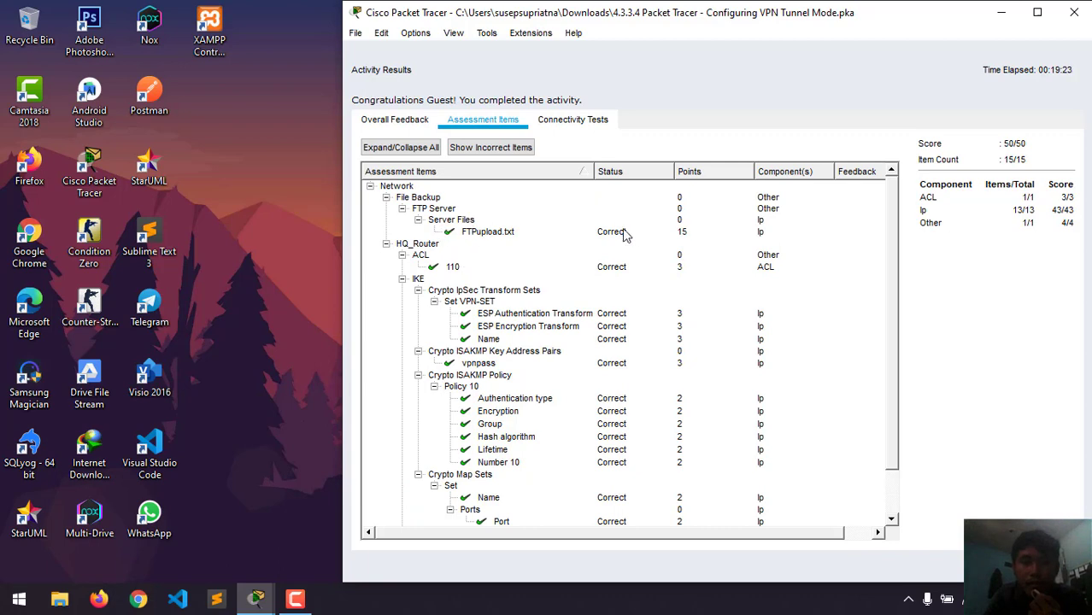
{"action": "scroll", "coordinate": [523, 306], "scroll_direction": "down", "scroll_amount": 1}
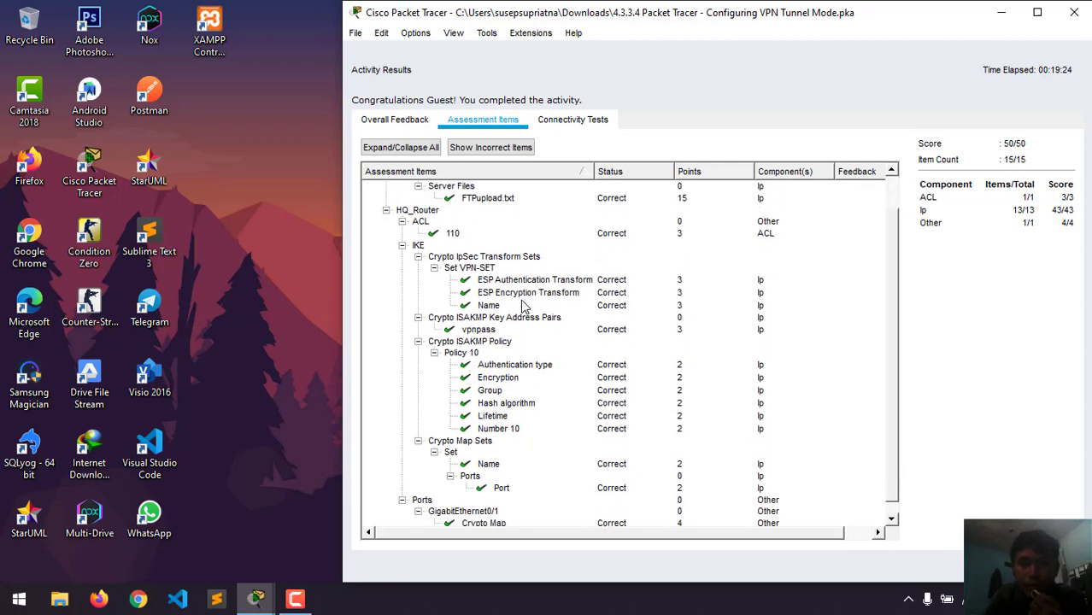
{"action": "scroll", "coordinate": [523, 306], "scroll_direction": "right", "scroll_amount": 1}
{"action": "scroll", "coordinate": [523, 306], "scroll_direction": "left", "scroll_amount": 1}
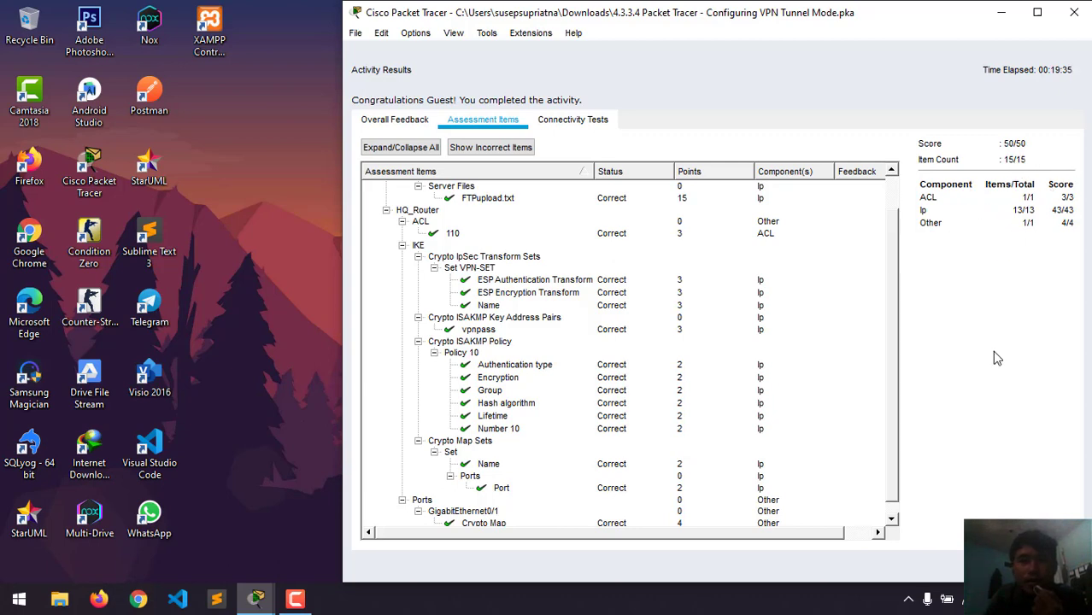
{"action": "left_click", "coordinate": [567, 127]}
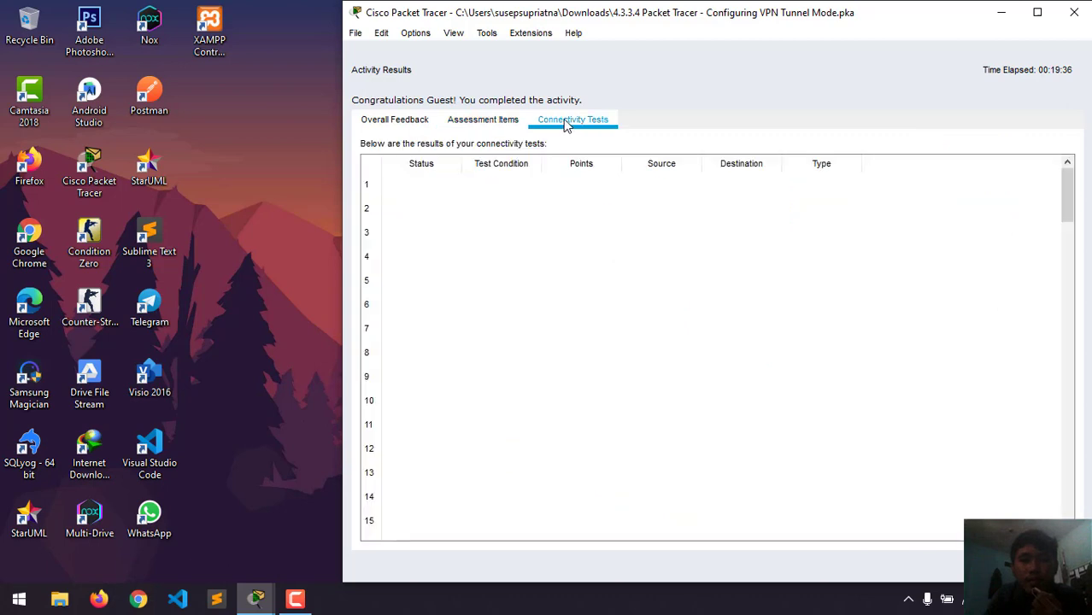
{"action": "left_click", "coordinate": [485, 122]}
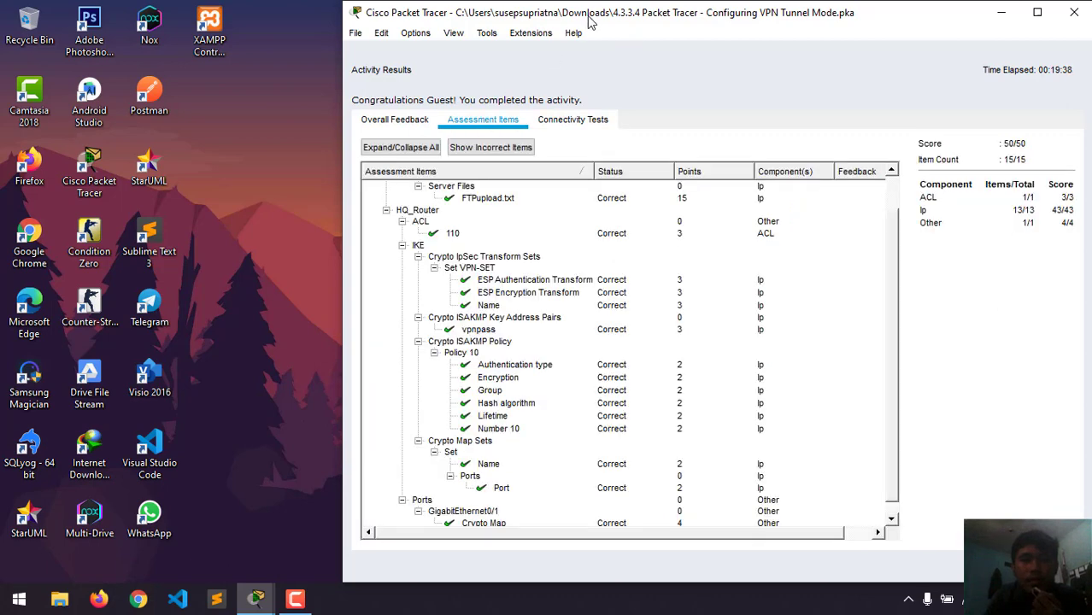